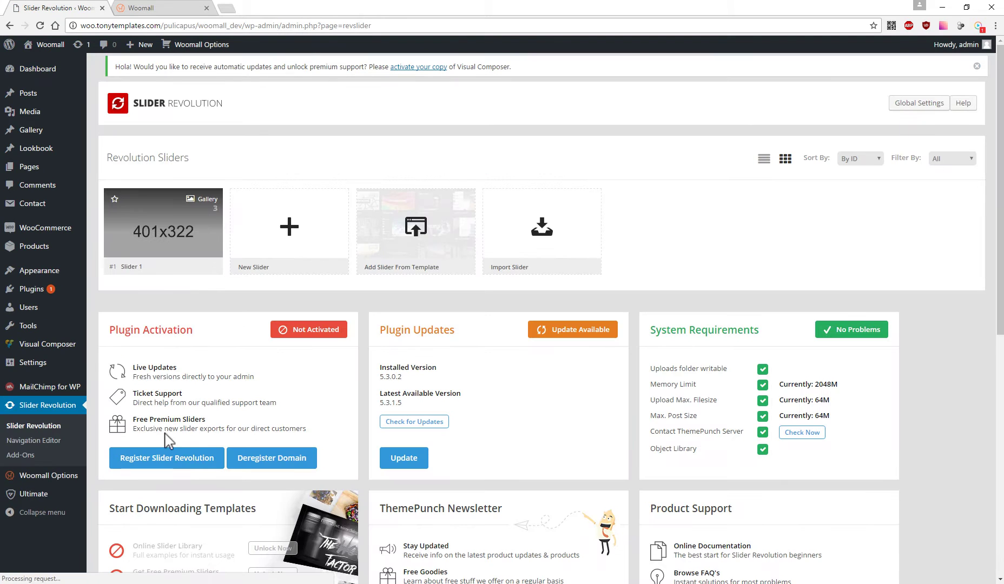
# Import the slider file slider-01.zip into Slider Revolution, keeping the default overwrite and ignore options
pyautogui.click(529, 239)
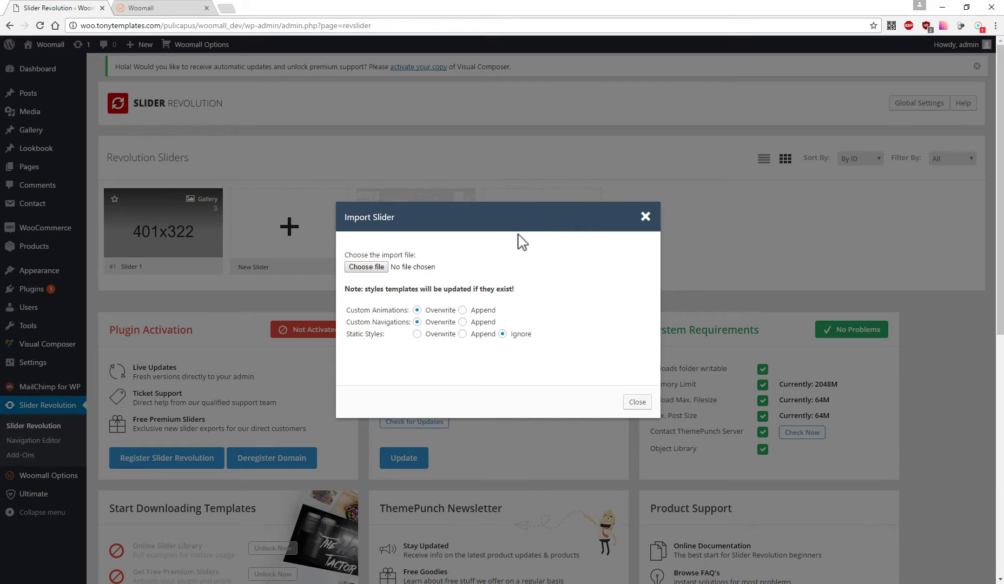
pyautogui.click(371, 267)
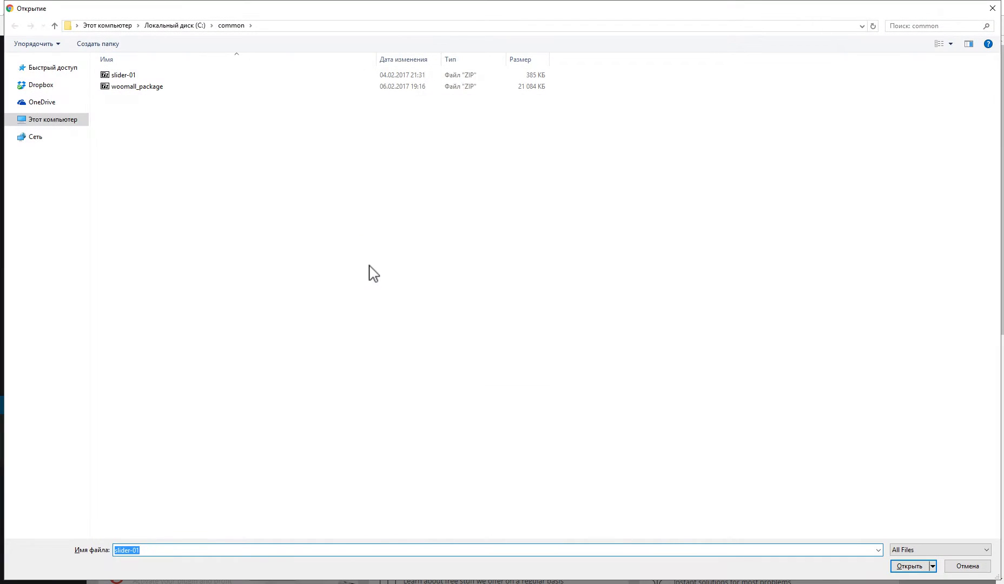
pyautogui.doubleClick(126, 75)
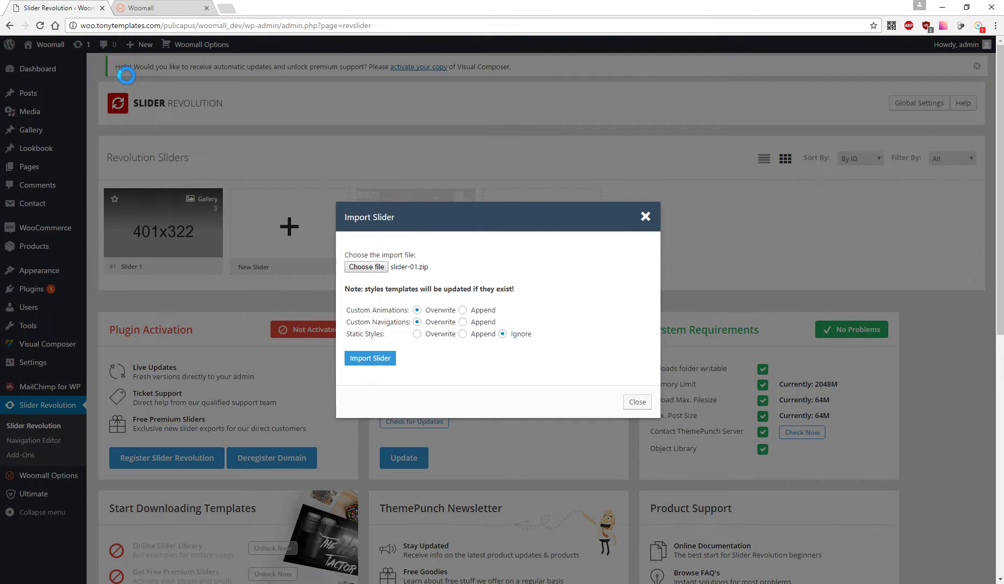
pyautogui.click(383, 361)
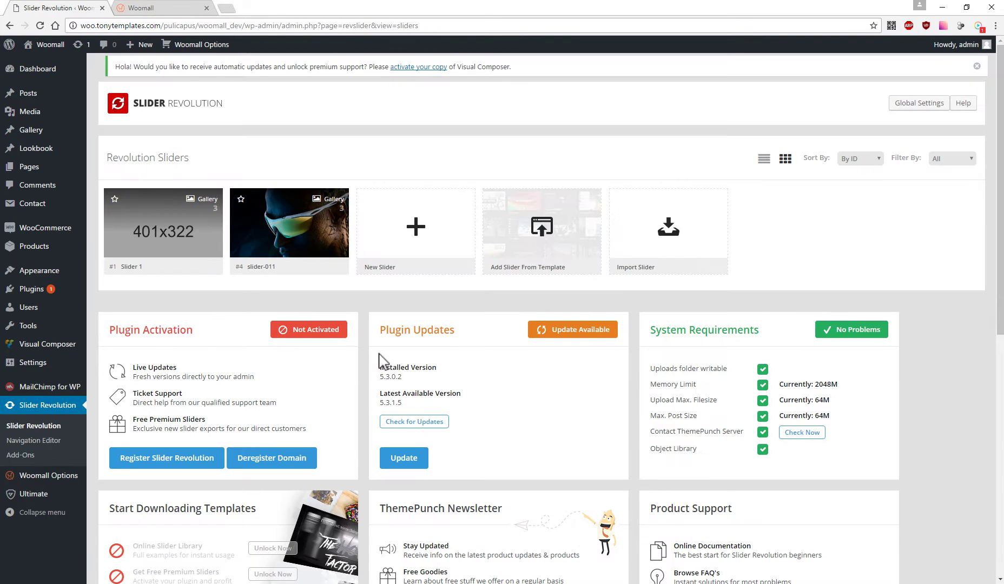
# Look up the embed shortcode of the imported slider-011 and close the embed information
pyautogui.click(304, 267)
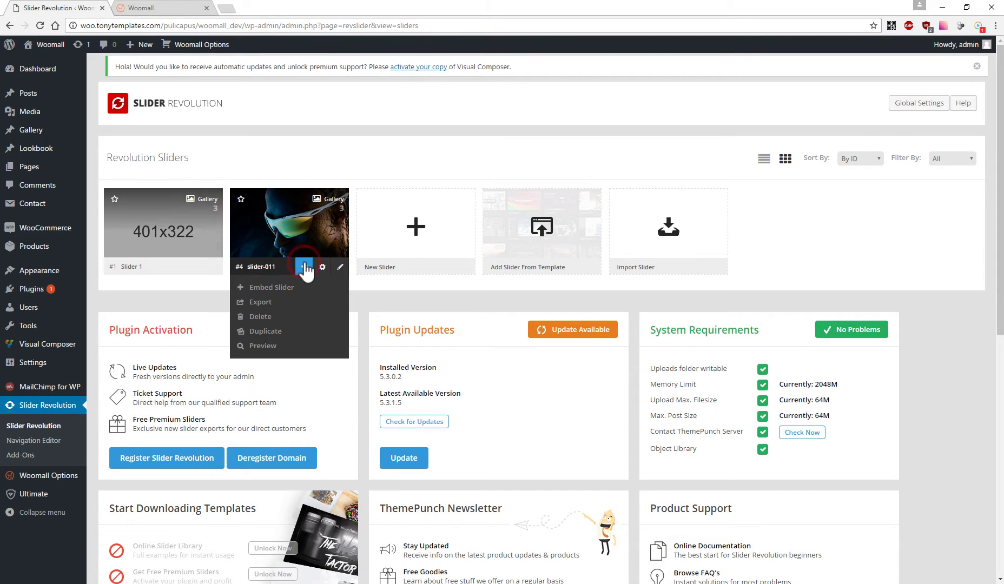
pyautogui.click(273, 289)
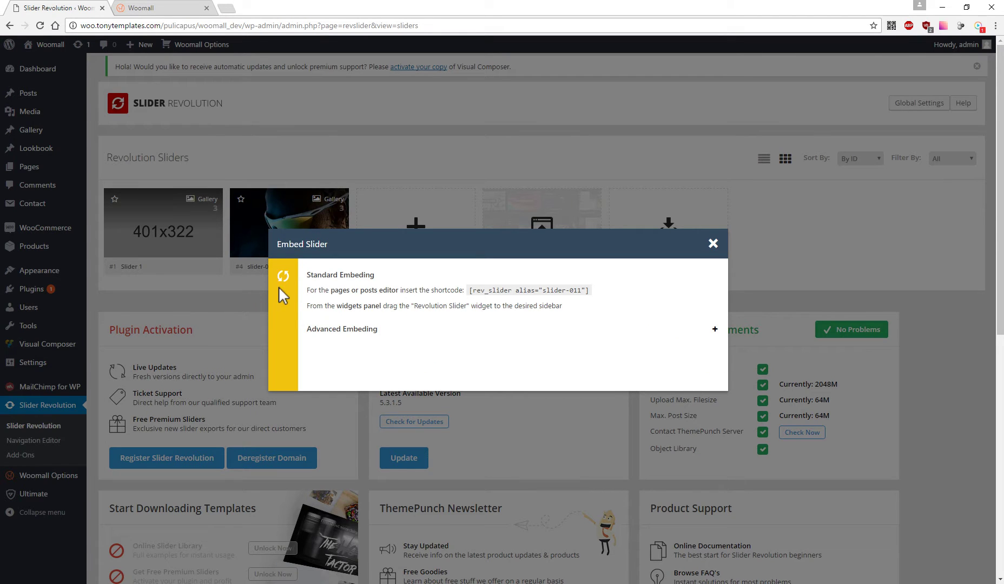
pyautogui.click(713, 244)
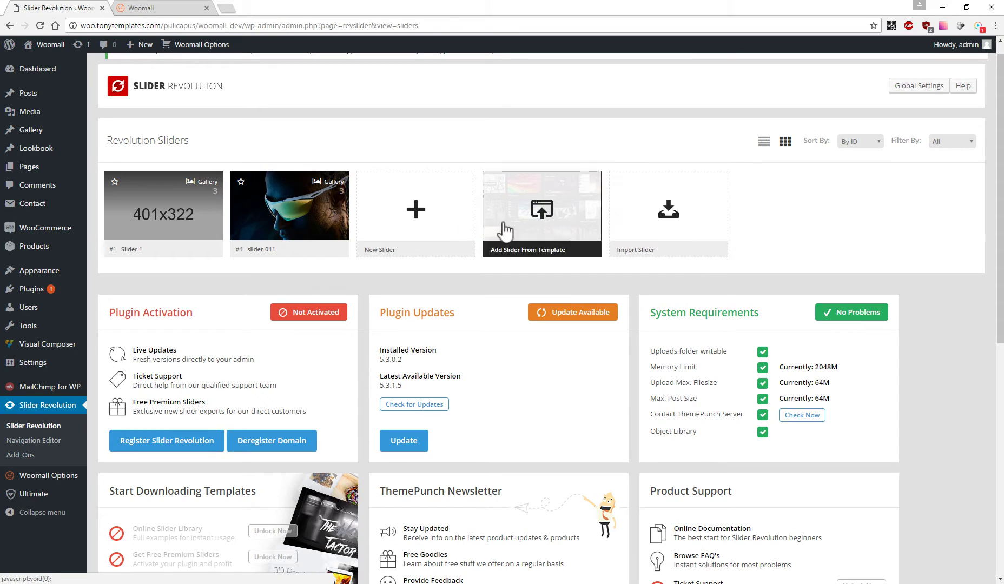
# On the Home — Variant 1 page, switch the Revolution Slider 5 element to slider-011 and update the page
pyautogui.moveTo(33, 170)
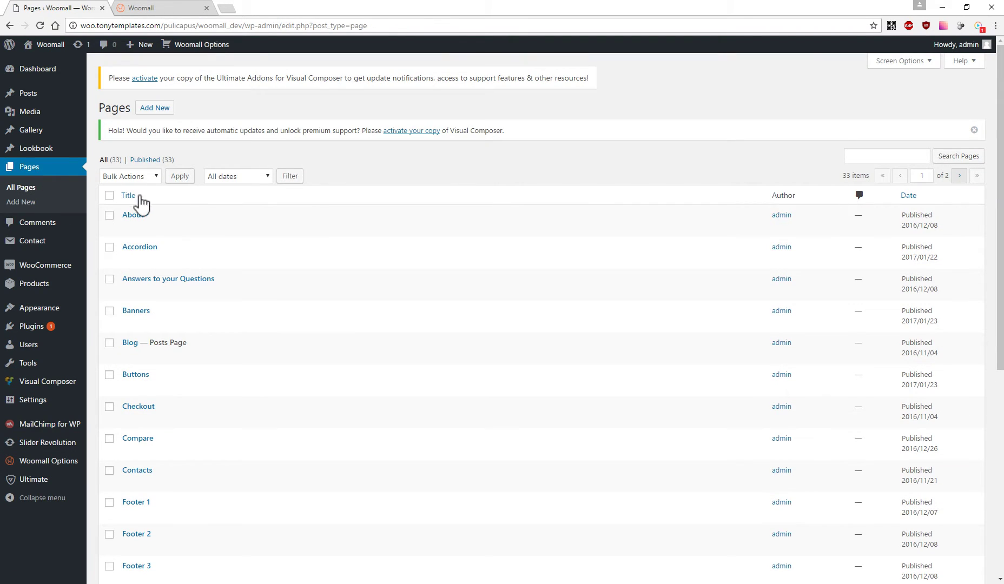
pyautogui.scroll(-4, 268, 255)
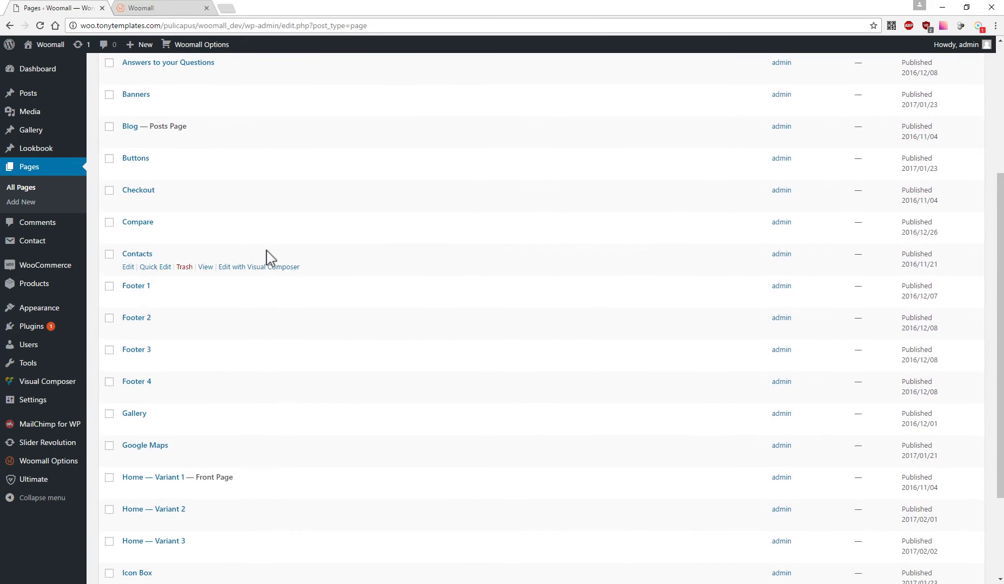
pyautogui.scroll(-3, 268, 255)
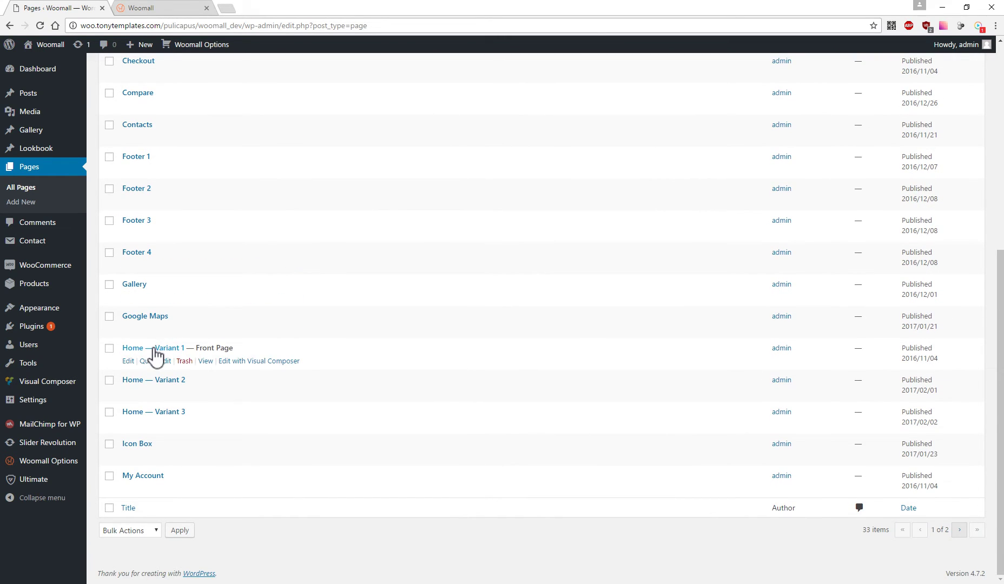
pyautogui.click(154, 349)
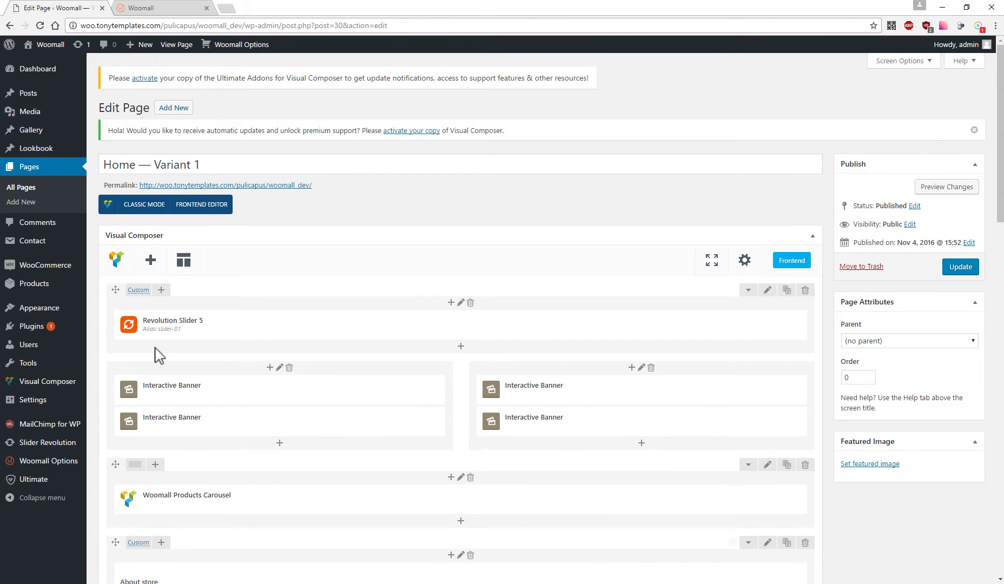
pyautogui.click(477, 328)
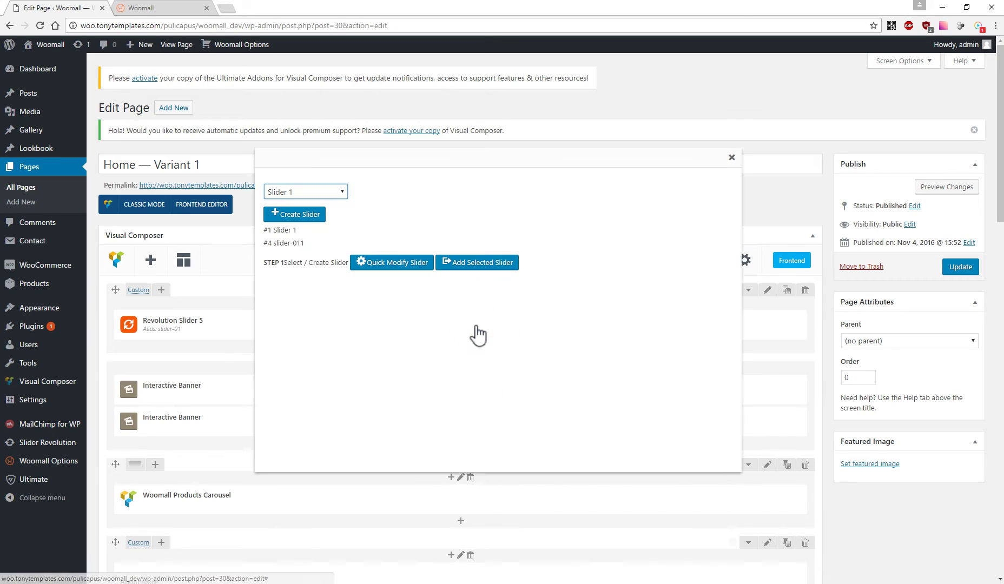
pyautogui.click(291, 244)
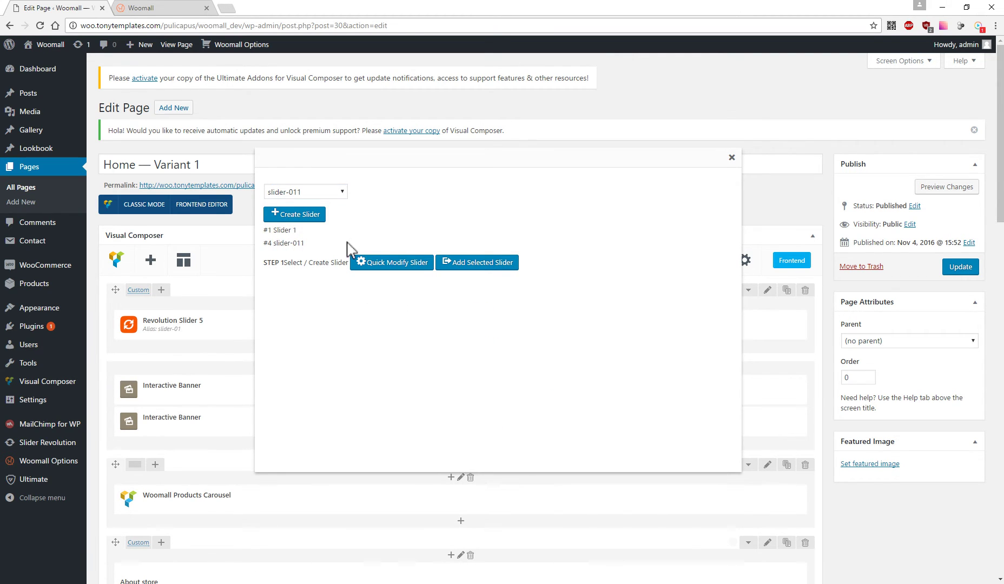
pyautogui.click(466, 259)
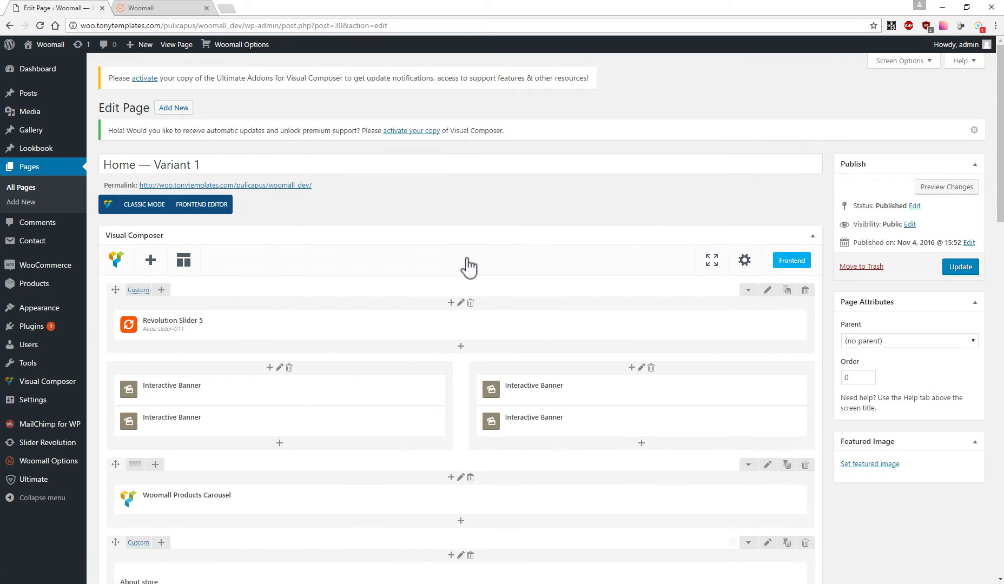
pyautogui.click(949, 268)
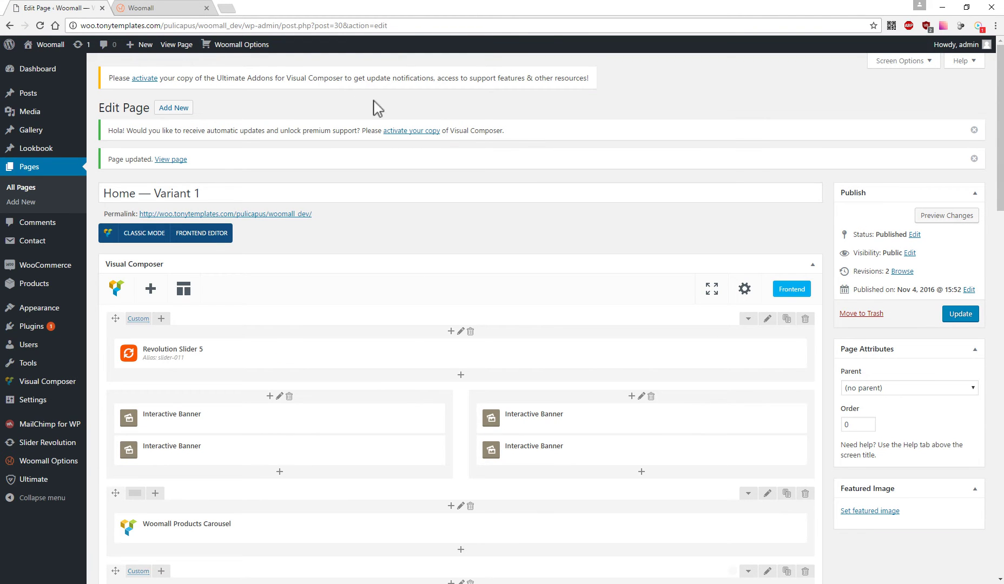
# Reload the site's home page and flip through the slides of the new slider
pyautogui.click(176, 9)
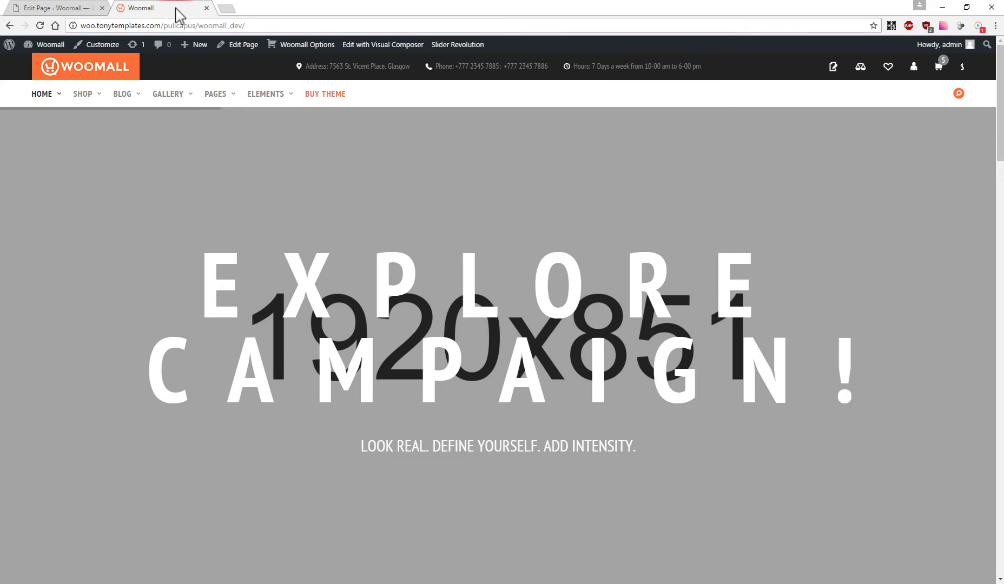
pyautogui.click(41, 25)
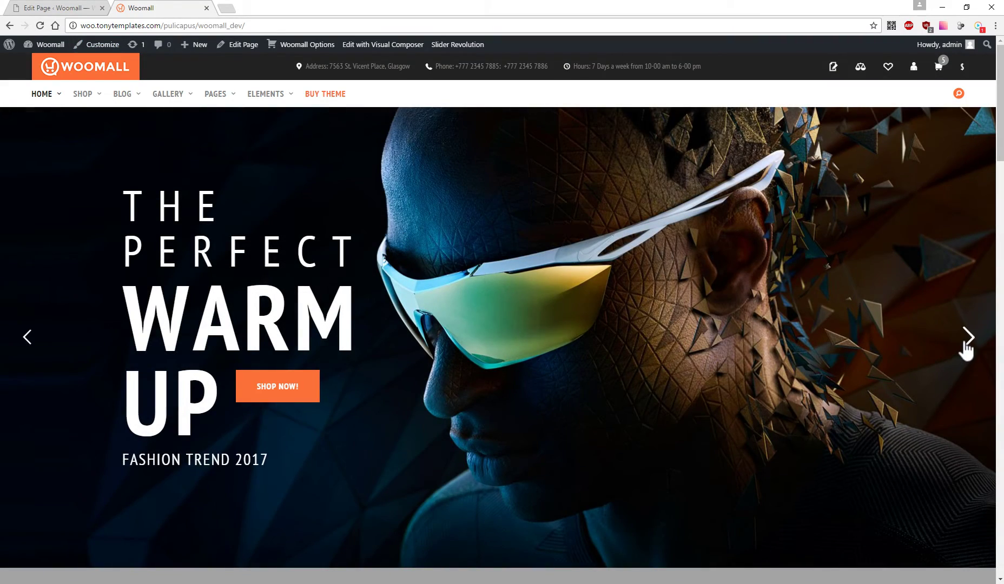
pyautogui.click(967, 349)
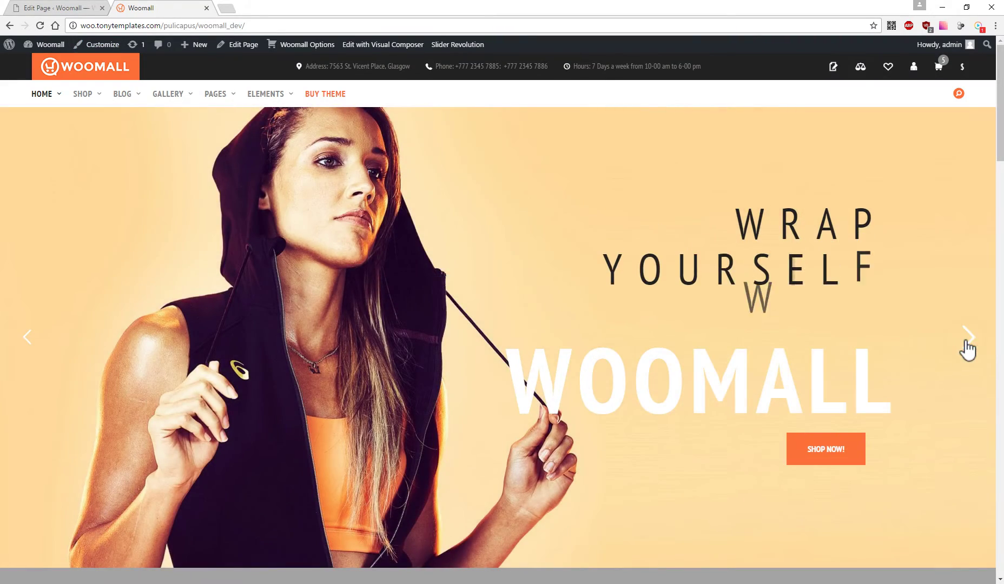
pyautogui.click(968, 349)
pyautogui.click(967, 349)
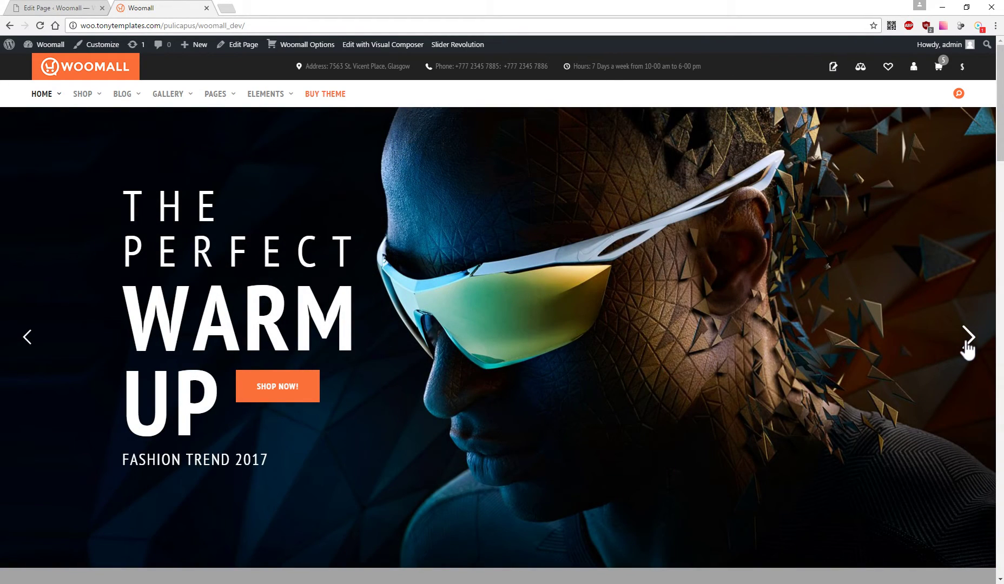
# Open the Listing With Sidebar shop page on the site and look over its product grid
pyautogui.moveTo(84, 97)
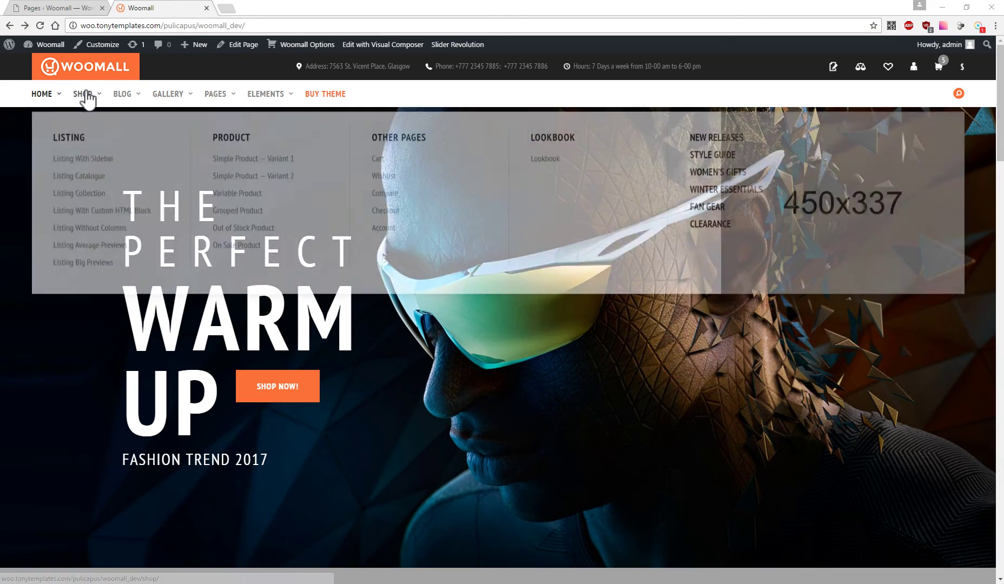
pyautogui.click(86, 154)
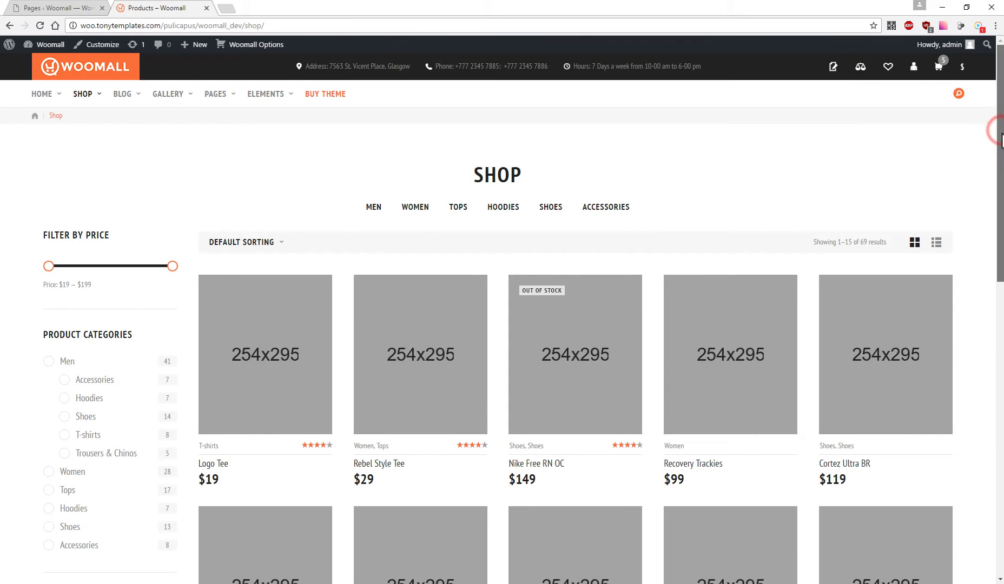
pyautogui.moveTo(1001, 138); pyautogui.dragTo(1002, 174)
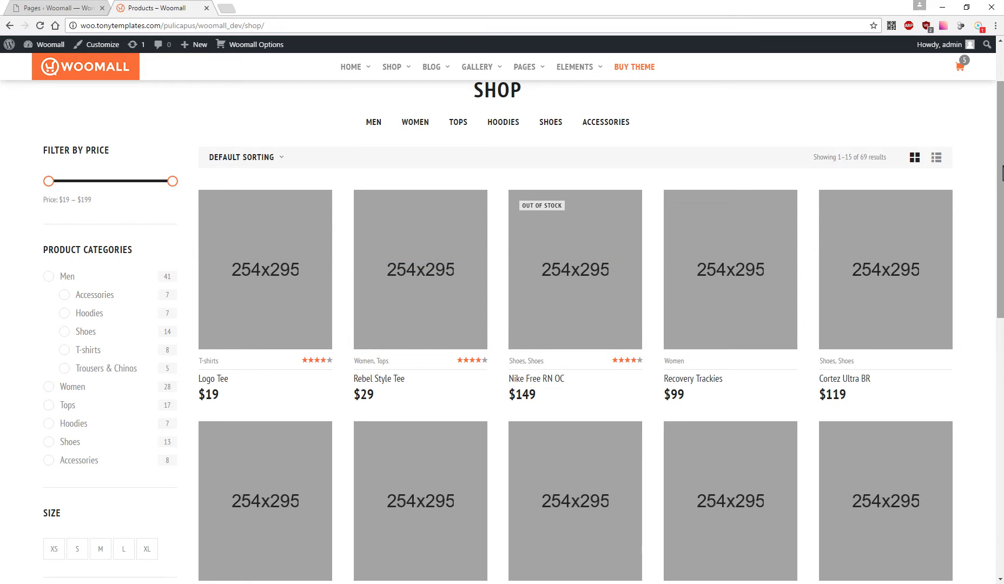
# In the Woomall theme's Woocommerce settings, set the shop page layout to the category image tiles and save the changes
pyautogui.click(86, 8)
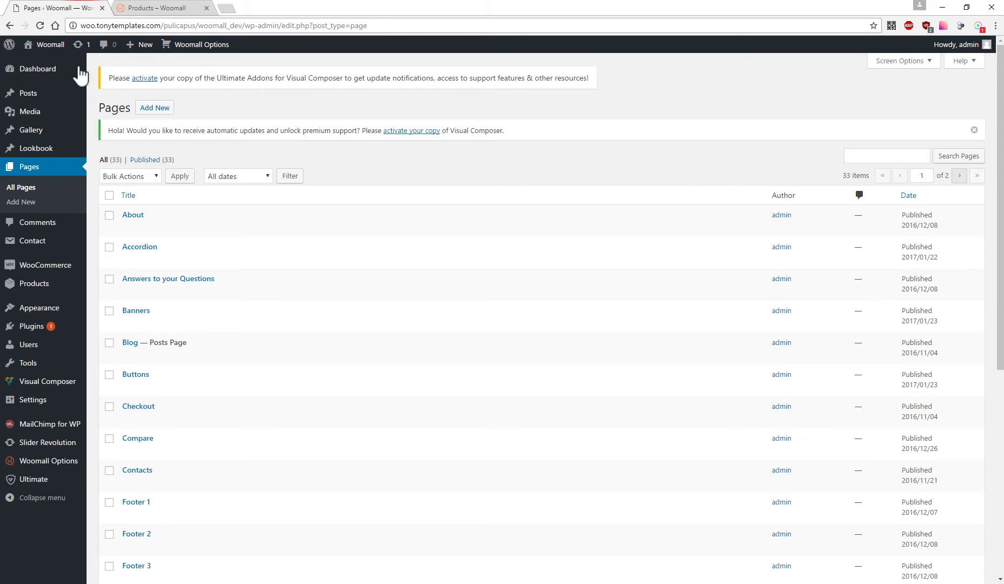
pyautogui.moveTo(34, 470)
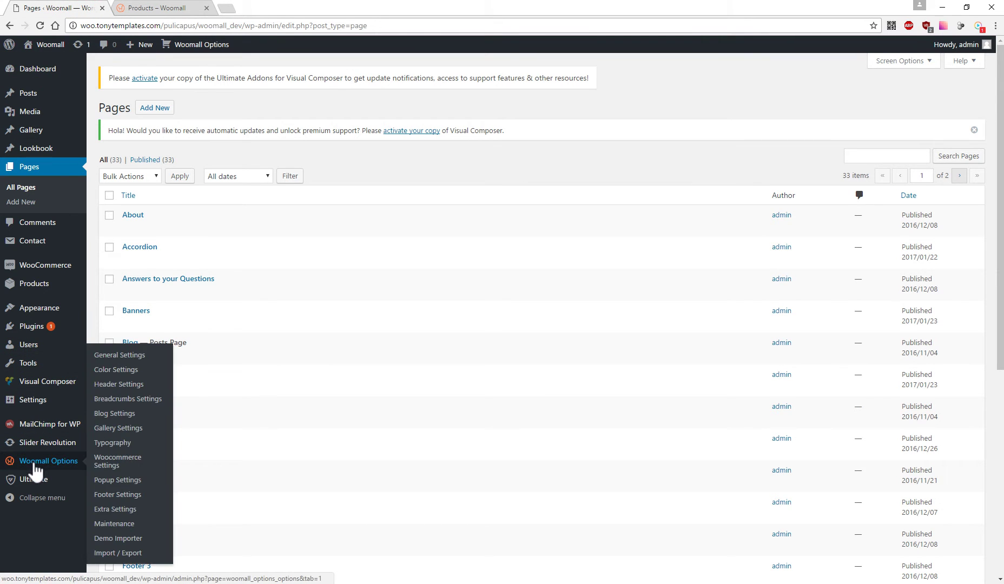
pyautogui.click(111, 466)
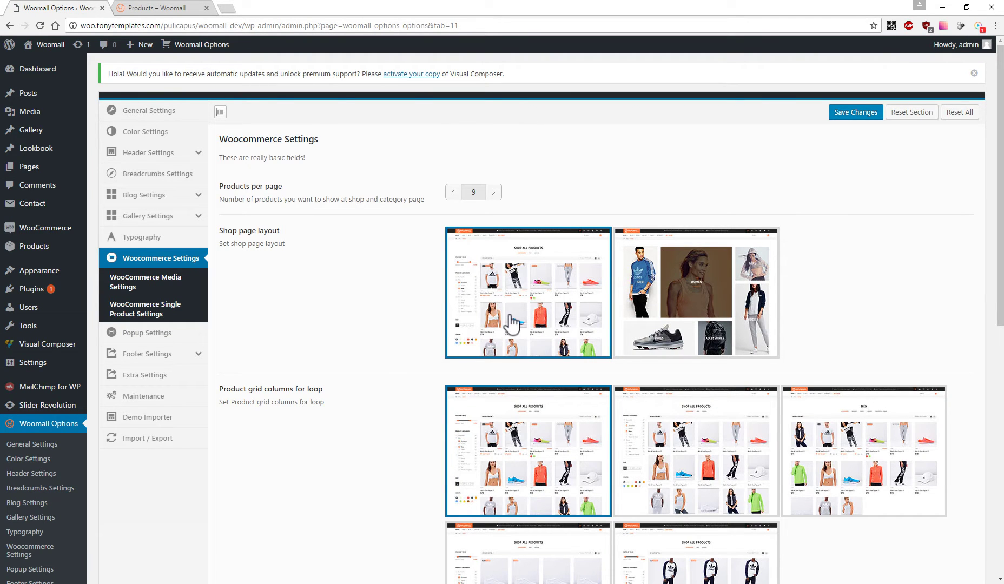
pyautogui.click(674, 307)
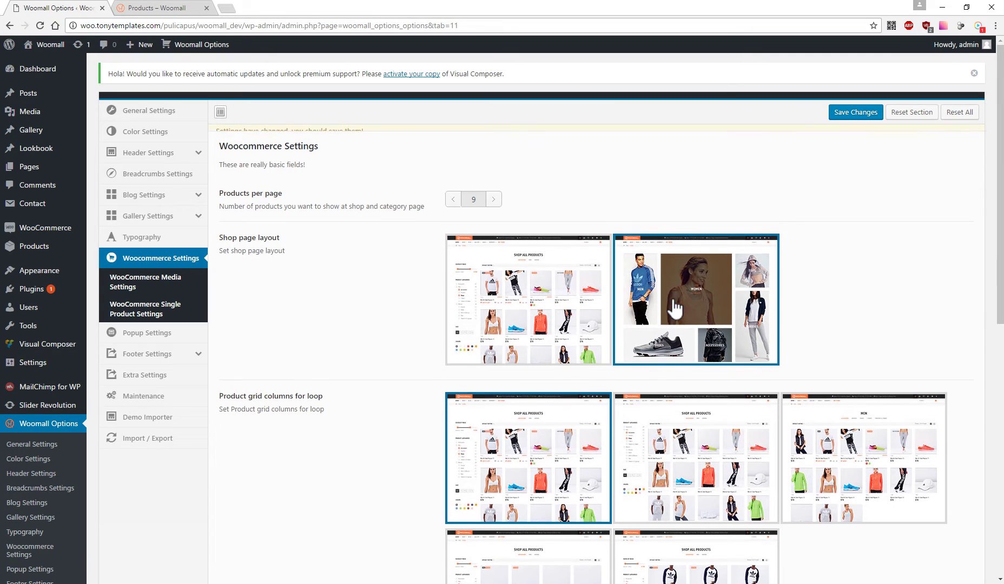
pyautogui.click(848, 123)
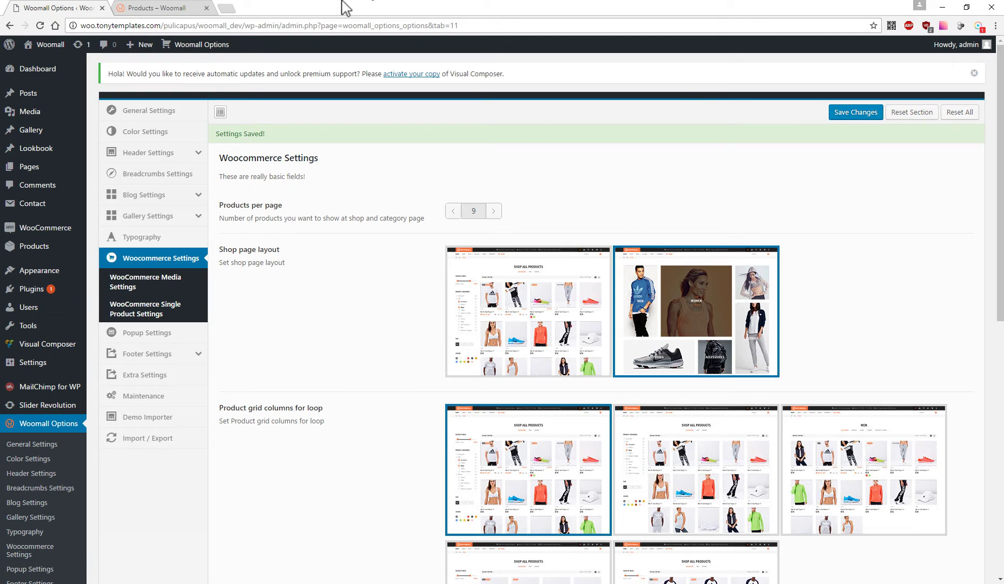
# Review the shop page's category tile layout on the site and the Nike Zoom Train Complete Training Shoes product page
pyautogui.click(176, 9)
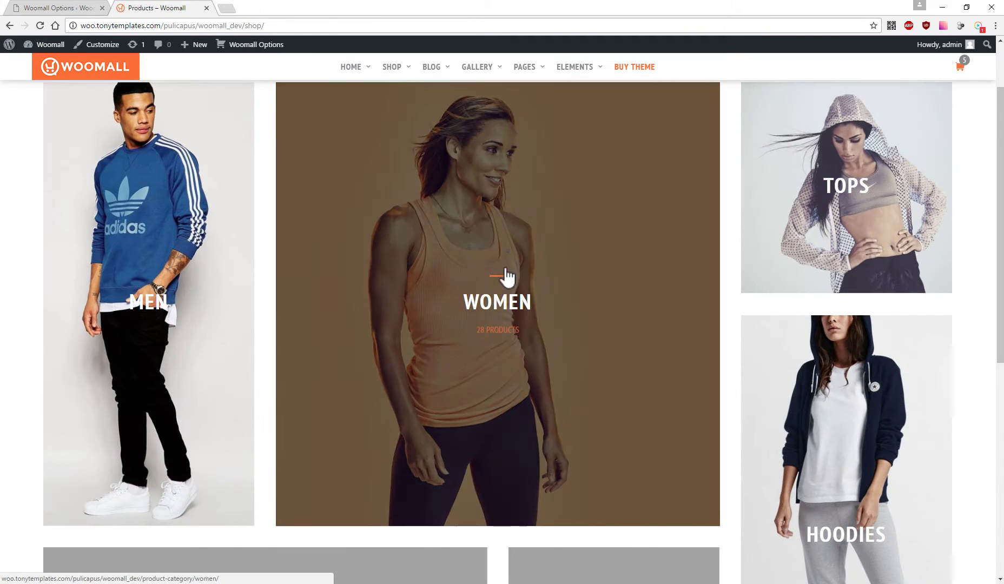
pyautogui.scroll(1, 708, 311)
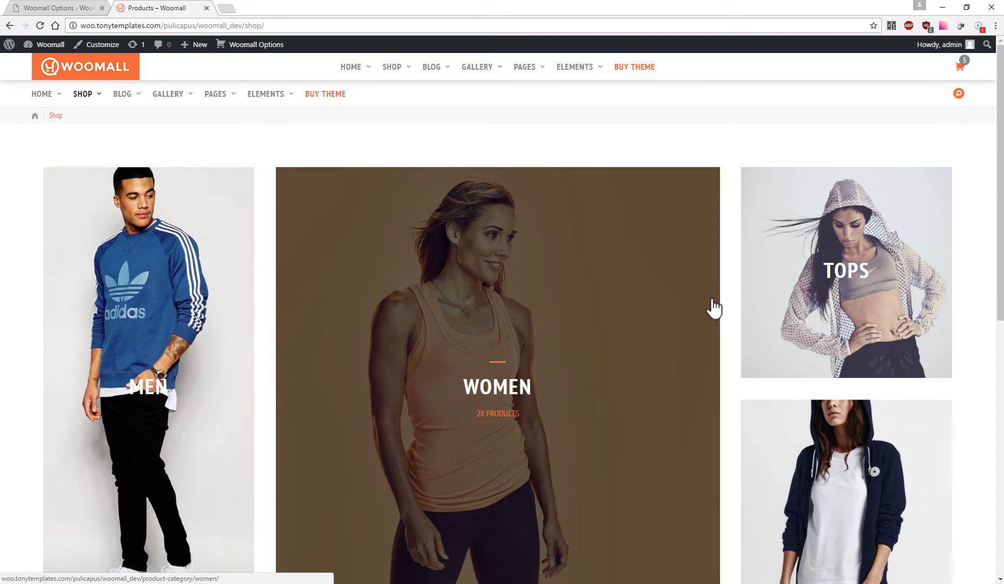
pyautogui.scroll(-5, 710, 307)
pyautogui.scroll(-3, 713, 307)
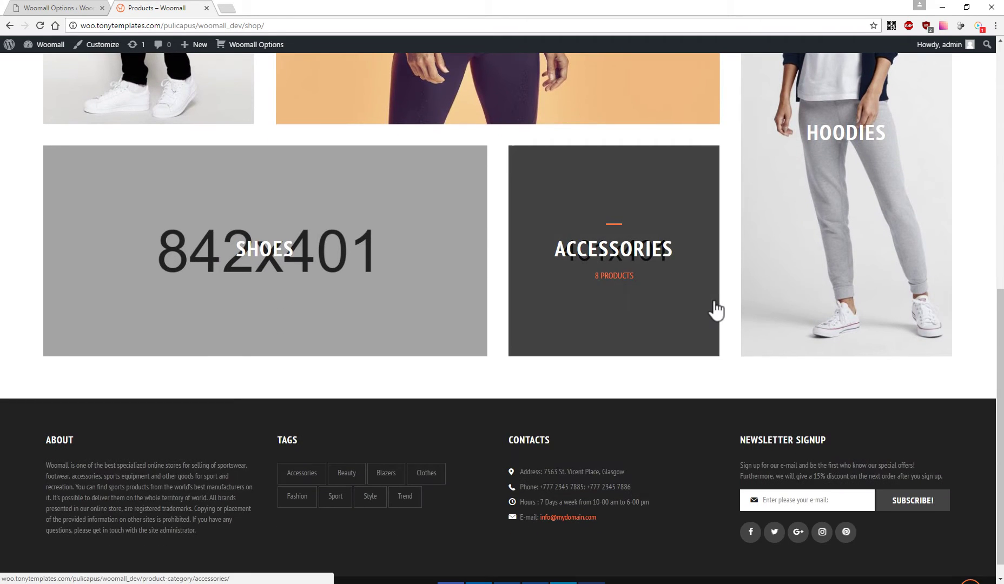
pyautogui.scroll(4, 721, 310)
pyautogui.scroll(5, 725, 312)
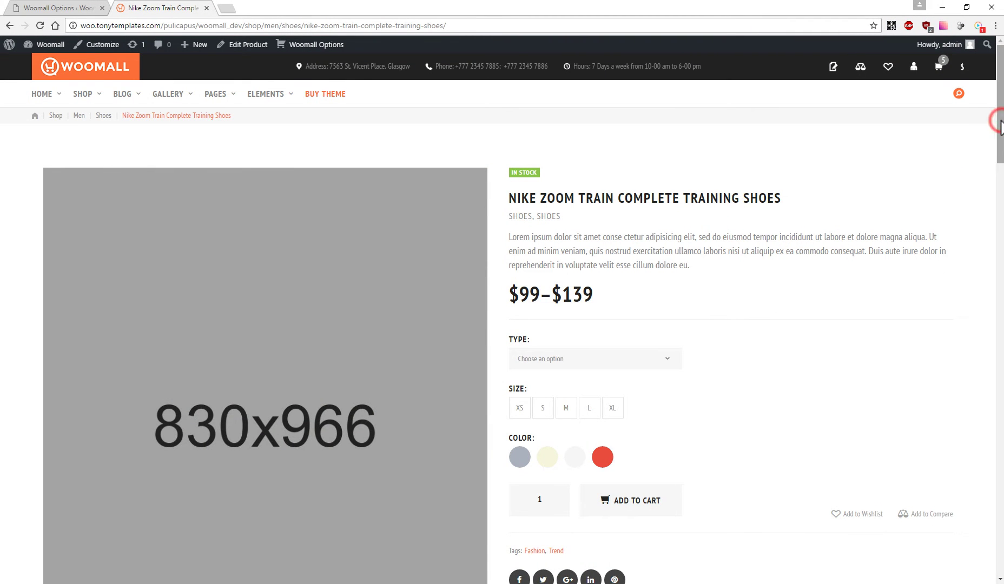
pyautogui.moveTo(1000, 126)
pyautogui.mouseDown()
pyautogui.moveTo(1001, 547)
pyautogui.moveTo(999, 123)
pyautogui.mouseUp()
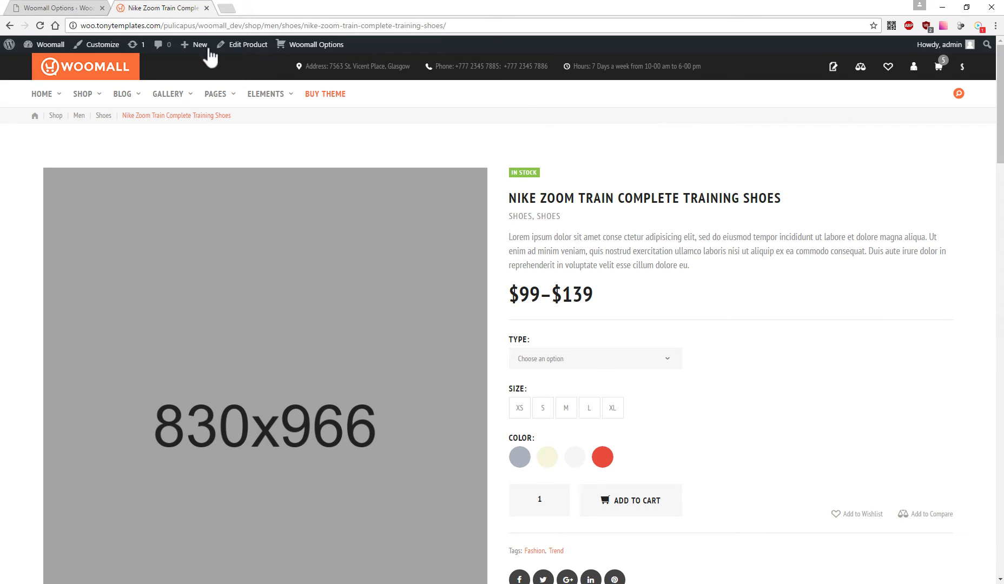
# In the WooCommerce Single Product Settings, set the product page layout to the first option with gallery thumbnails and save the changes
pyautogui.click(76, 8)
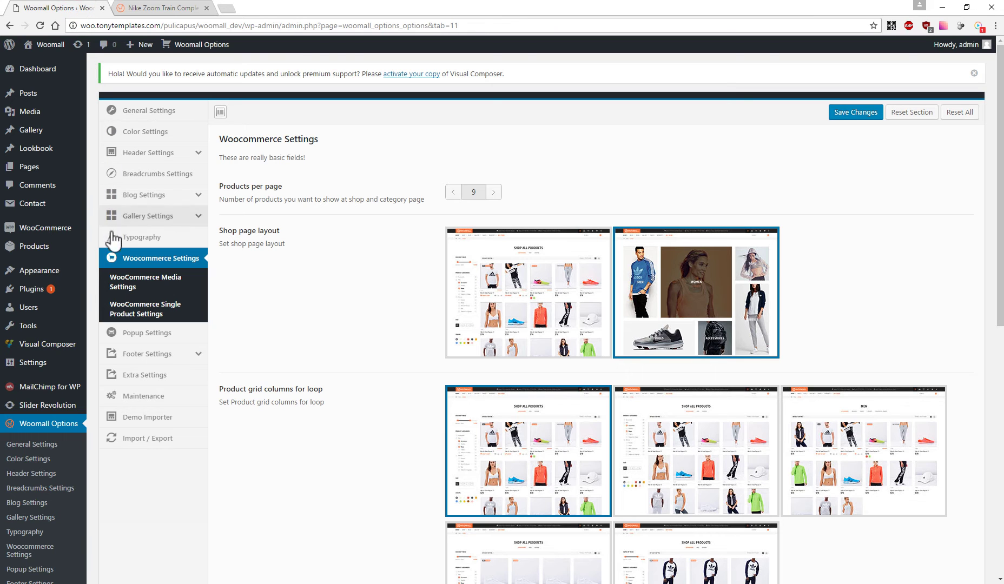
pyautogui.click(119, 318)
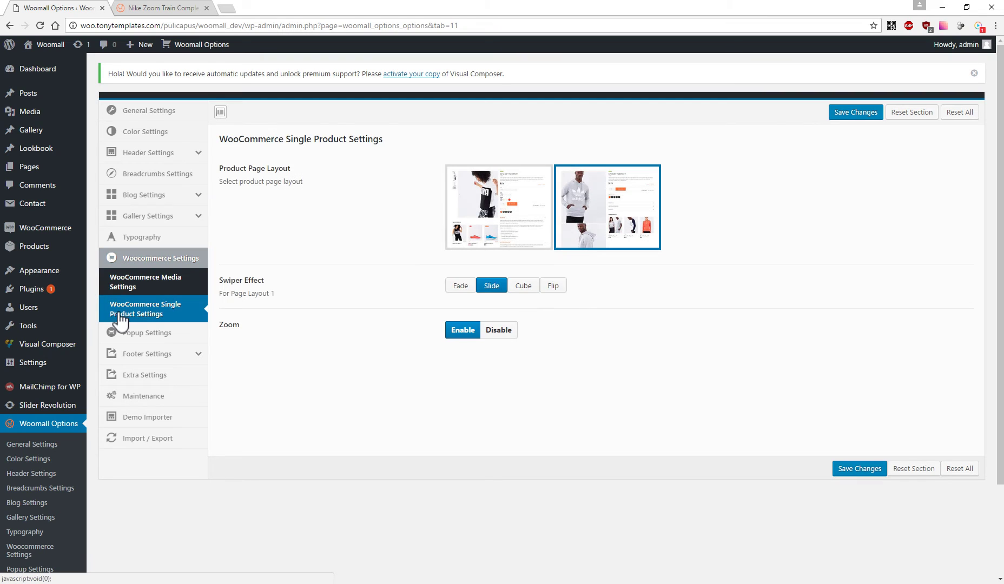
pyautogui.click(488, 227)
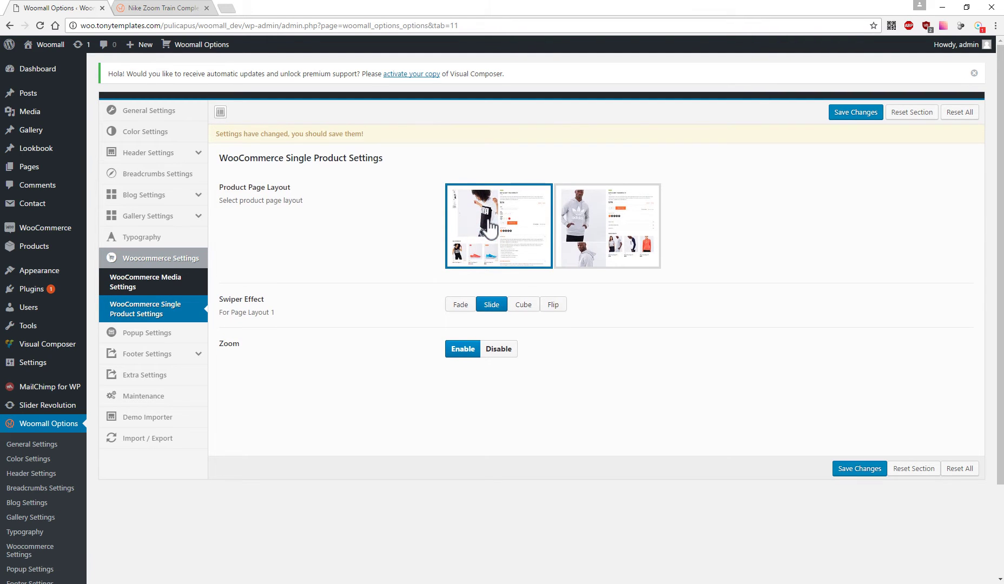
pyautogui.click(843, 118)
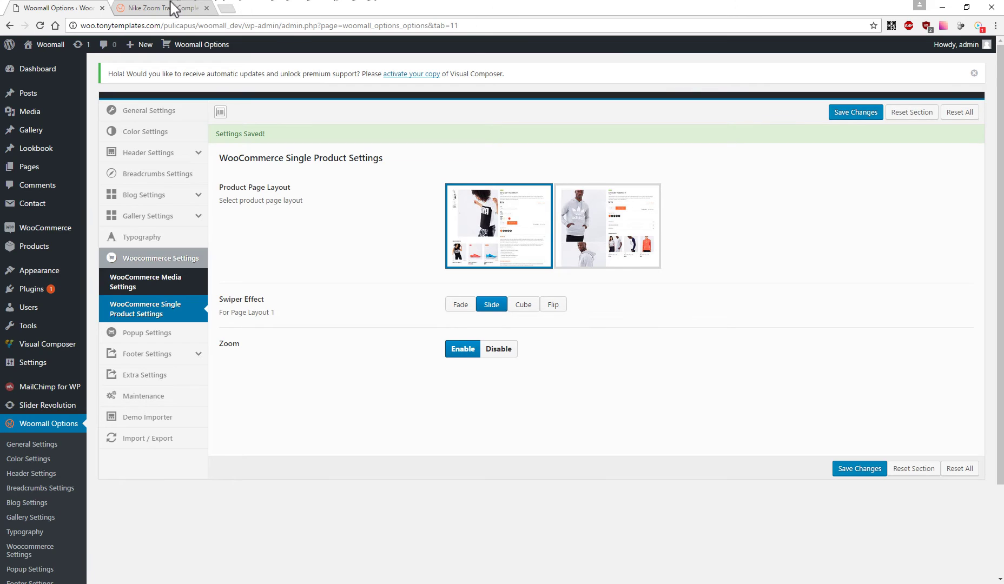
# Reload the Nike Zoom Train Complete Training Shoes page and review its layout, expanding the Description and Additional Information sections
pyautogui.click(171, 7)
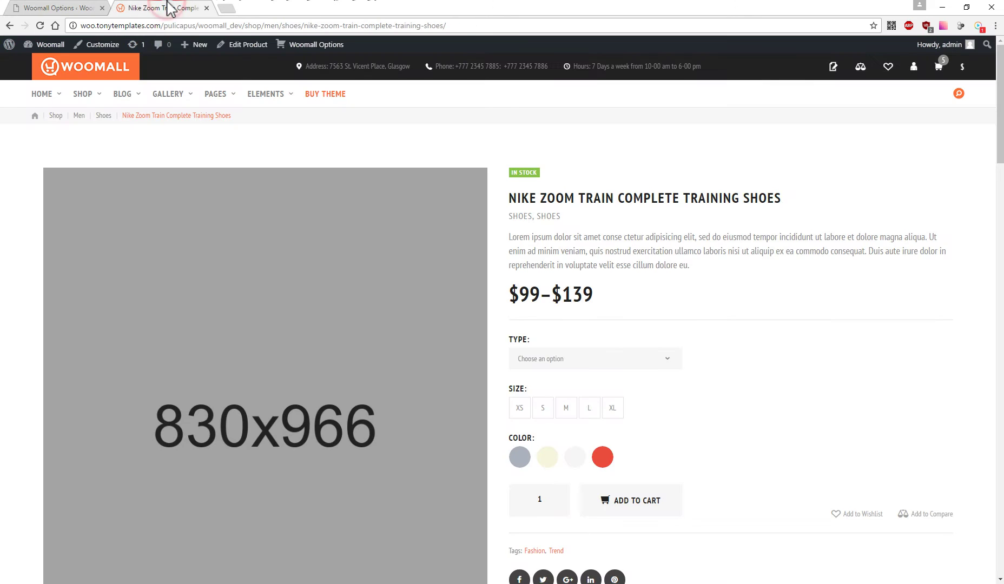
pyautogui.click(40, 25)
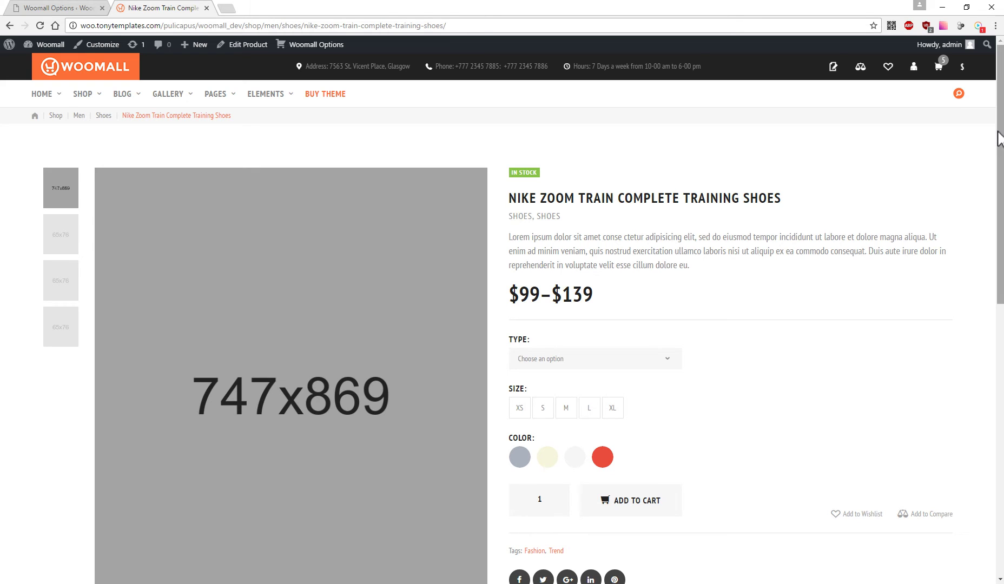
pyautogui.moveTo(1000, 128); pyautogui.dragTo(1000, 221)
pyautogui.scroll(-6, 502, 314)
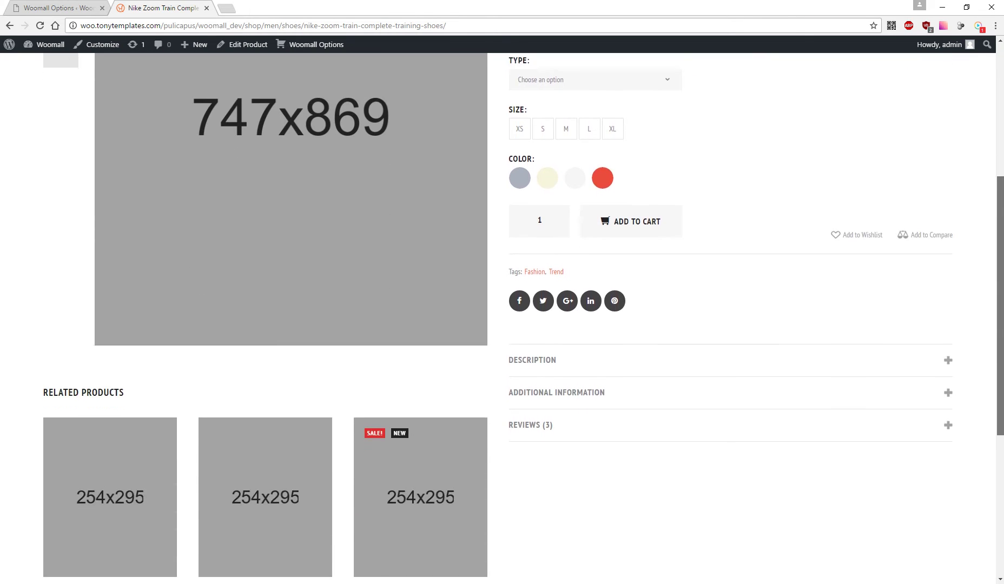
pyautogui.scroll(3, 966, 318)
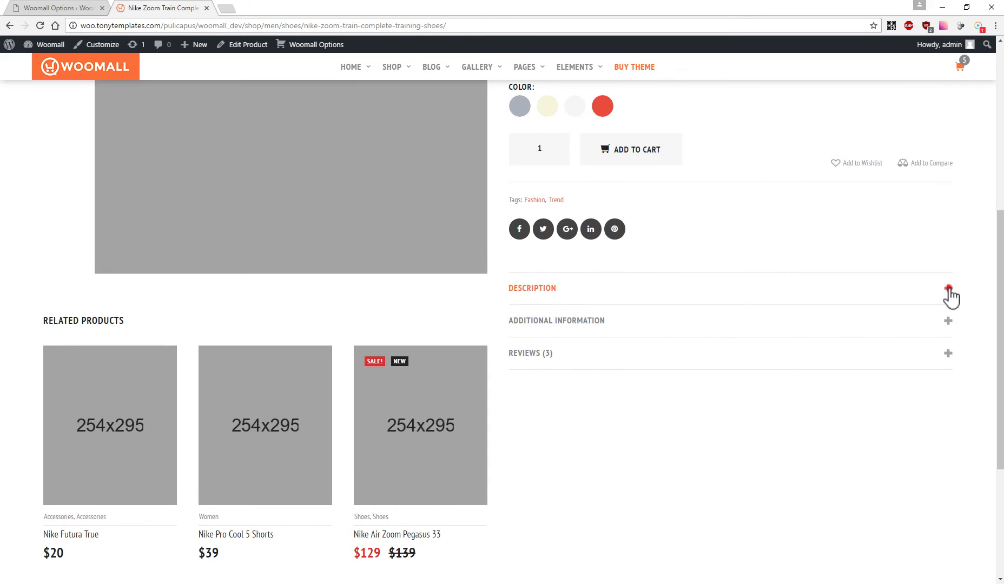
pyautogui.click(948, 289)
pyautogui.click(948, 535)
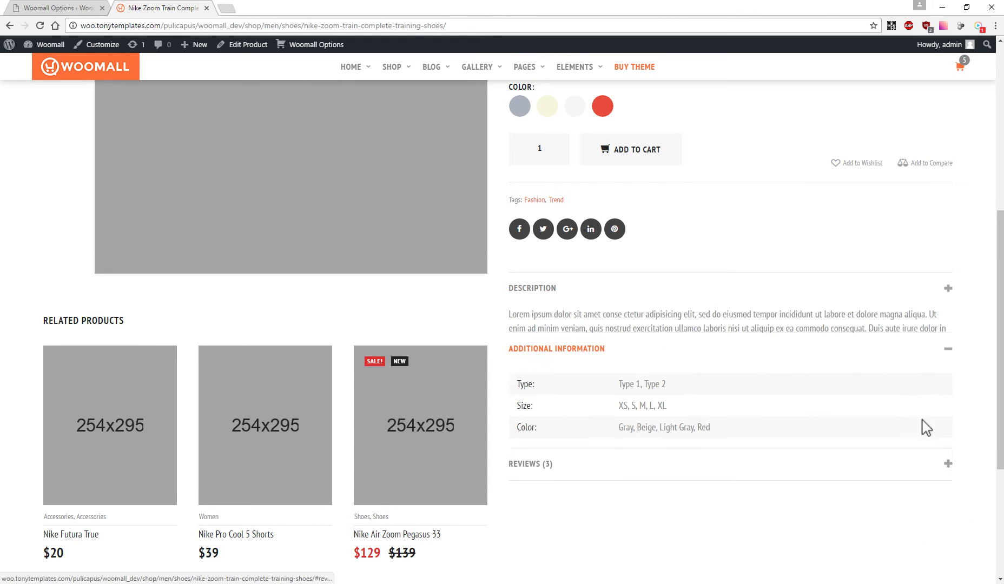
pyautogui.moveTo(998, 427); pyautogui.dragTo(989, 268)
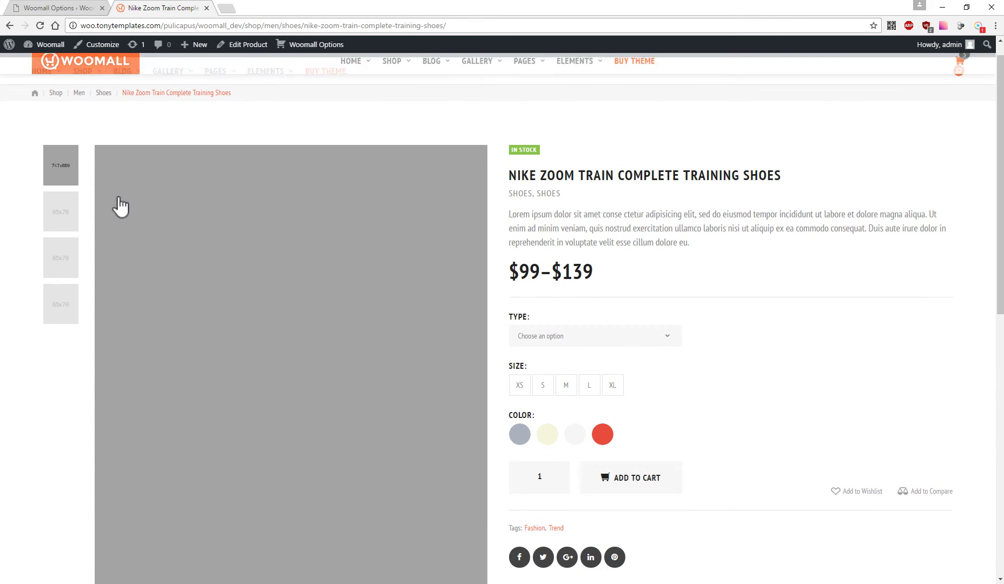
# Flip through the product's gallery images by their thumbnails and look over the page down to the footer
pyautogui.click(66, 214)
pyautogui.click(61, 248)
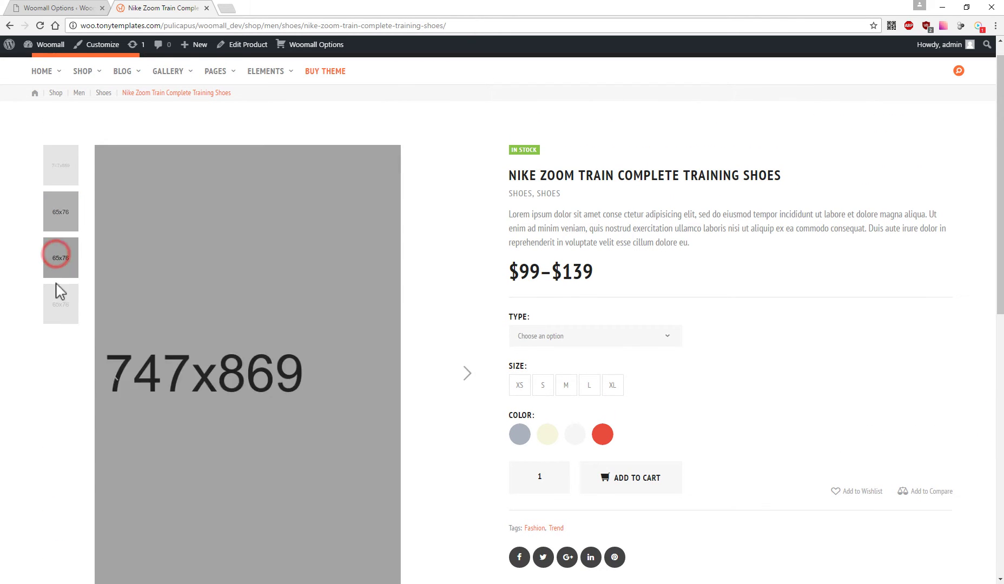
pyautogui.click(57, 311)
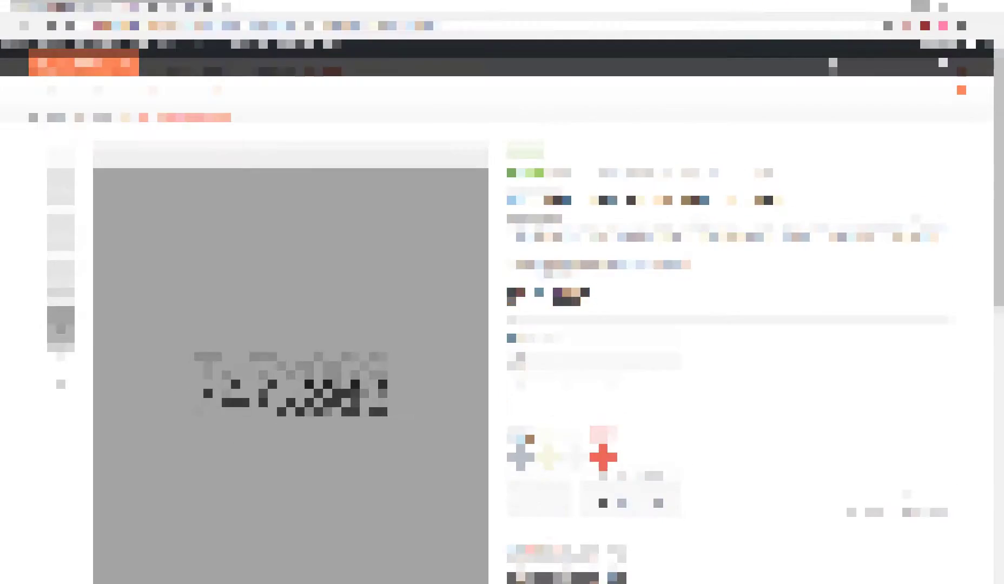
pyautogui.scroll(-10, 59, 381)
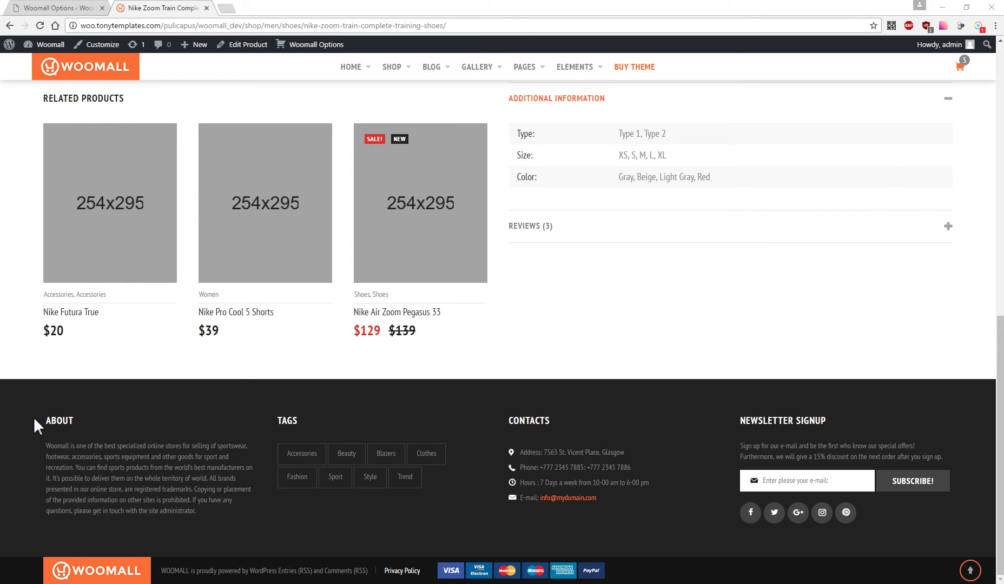
# In the Woomall theme's Footer Settings, set the footer layout to the third option with the centred newsletter signup and save the changes
pyautogui.click(56, 7)
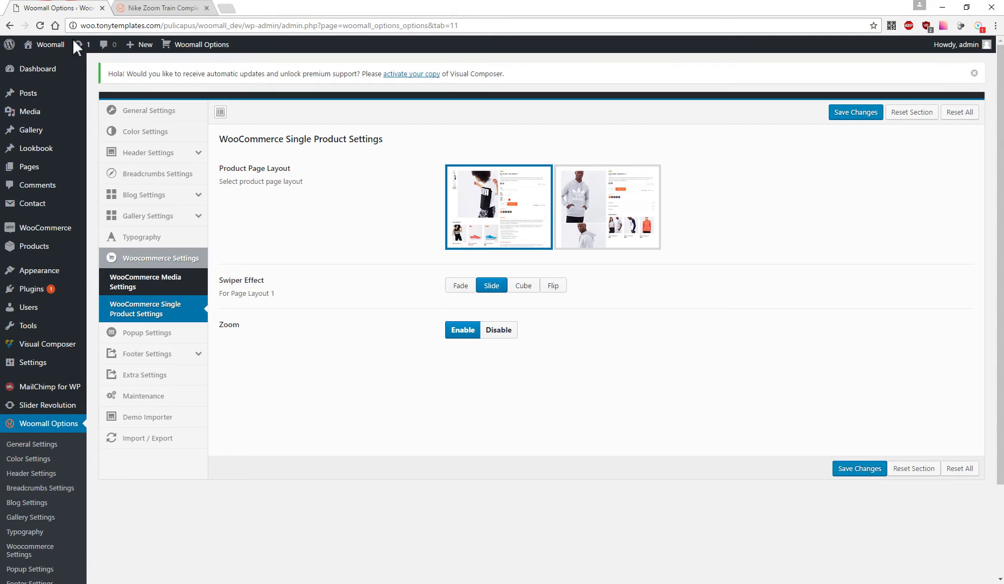
pyautogui.click(149, 353)
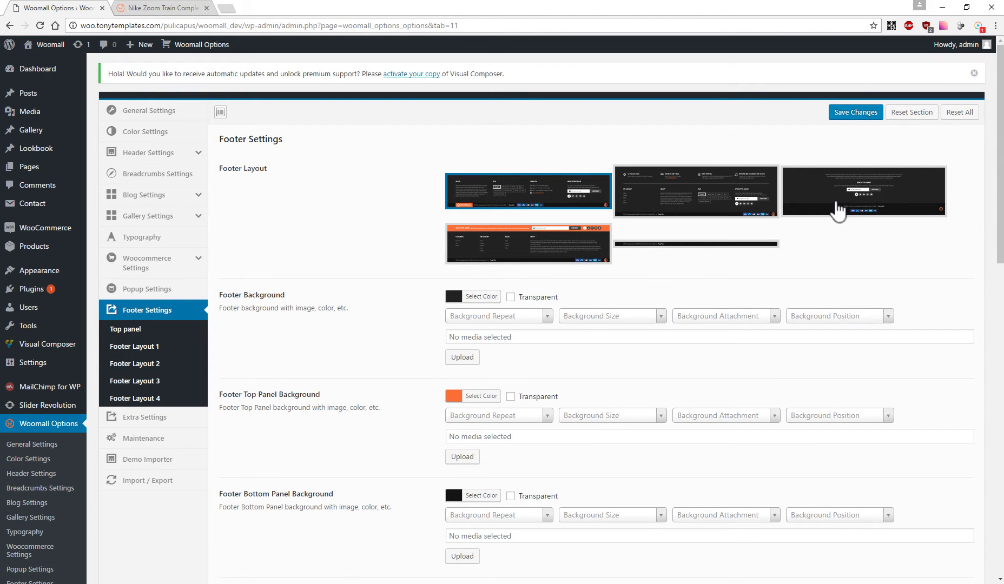
pyautogui.click(838, 211)
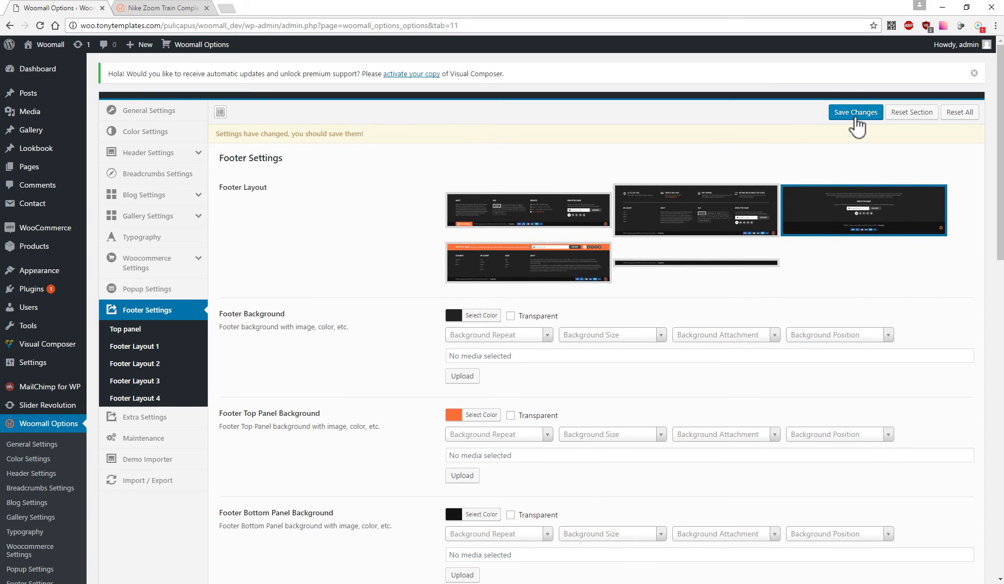
pyautogui.click(856, 115)
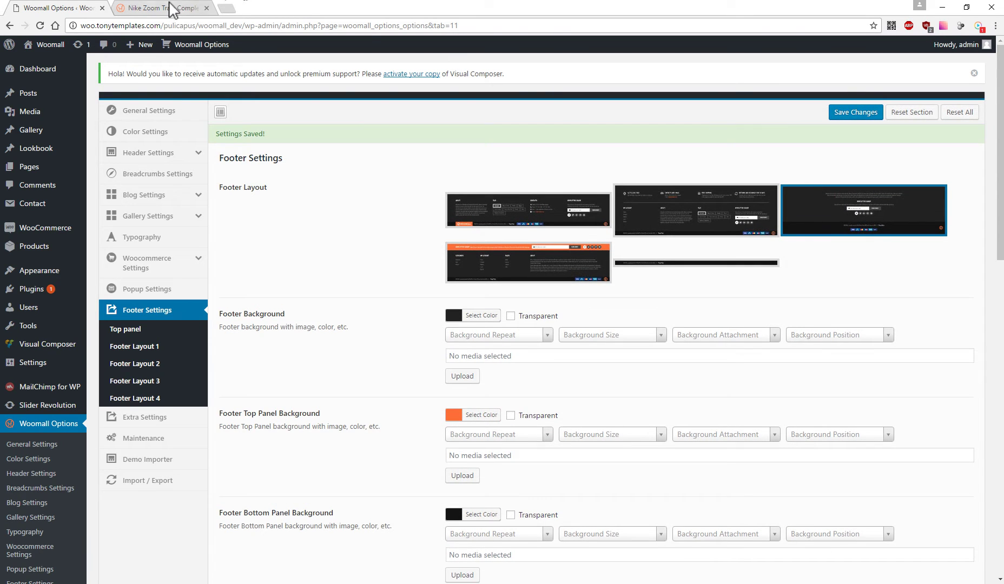
# Reload the product page on the site and look over its footer
pyautogui.click(172, 9)
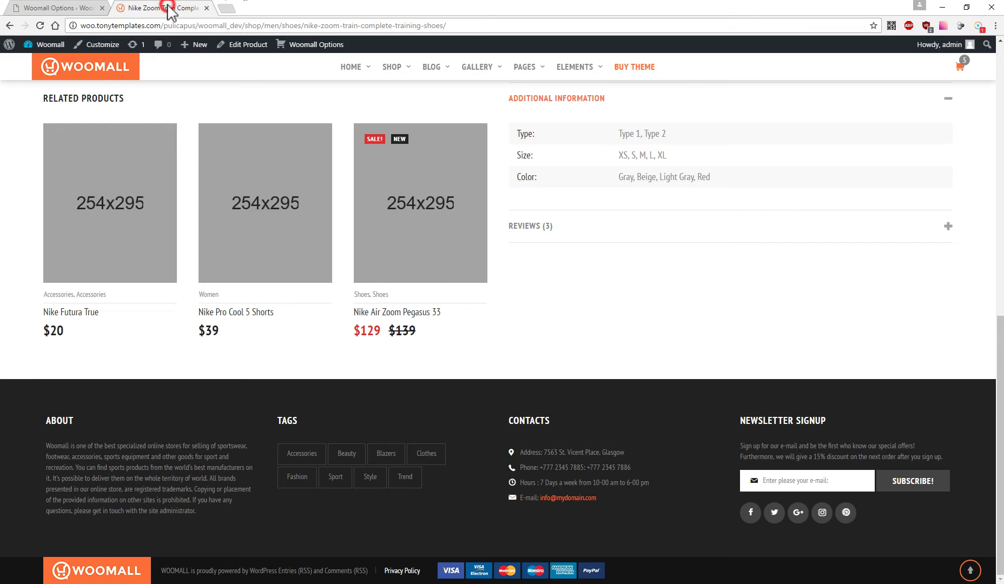
pyautogui.click(40, 26)
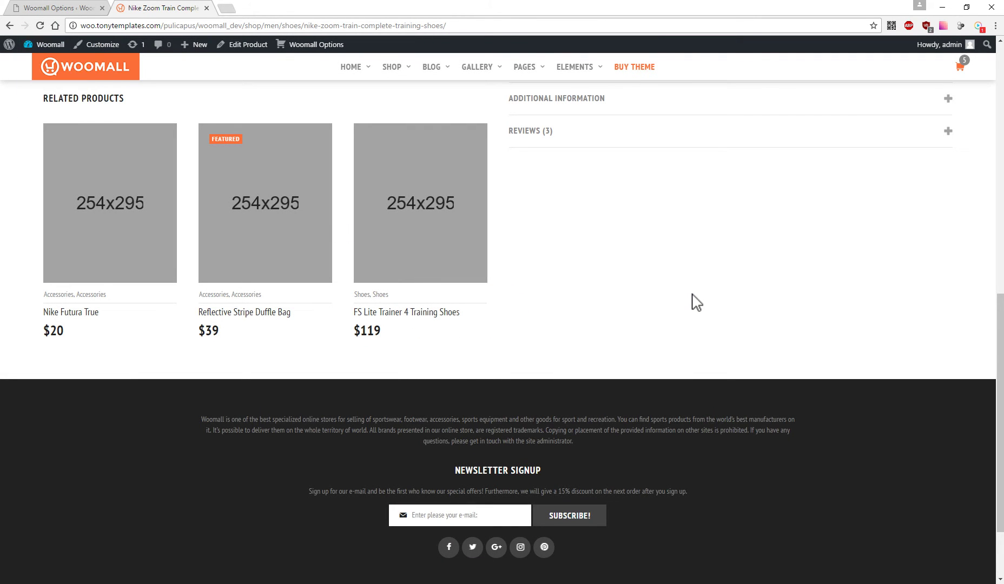
pyautogui.scroll(-2, 697, 302)
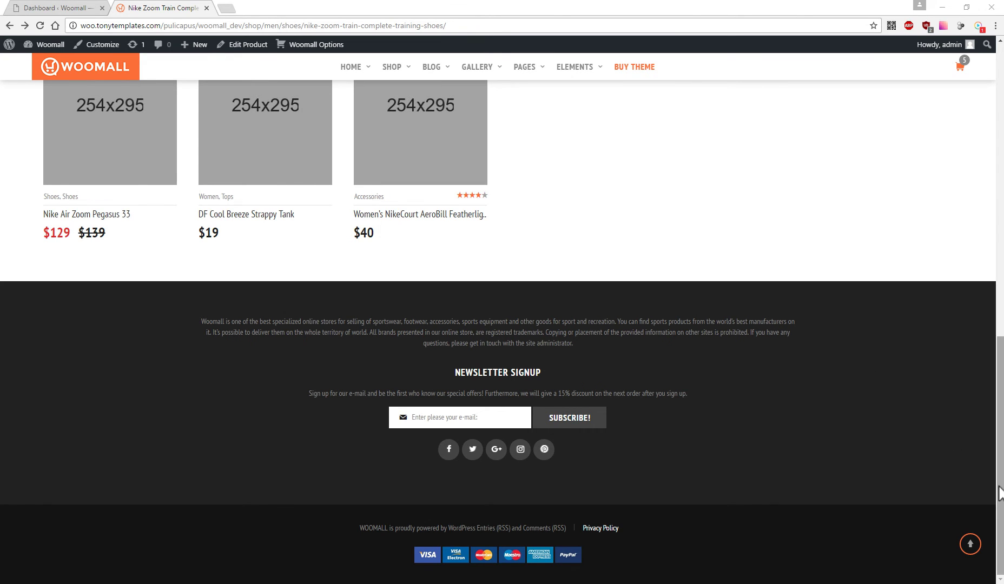
# Open the shop's Lookbook page on the site and show the product card of the upper hotspot on the image
pyautogui.moveTo(999, 478); pyautogui.dragTo(1002, 194)
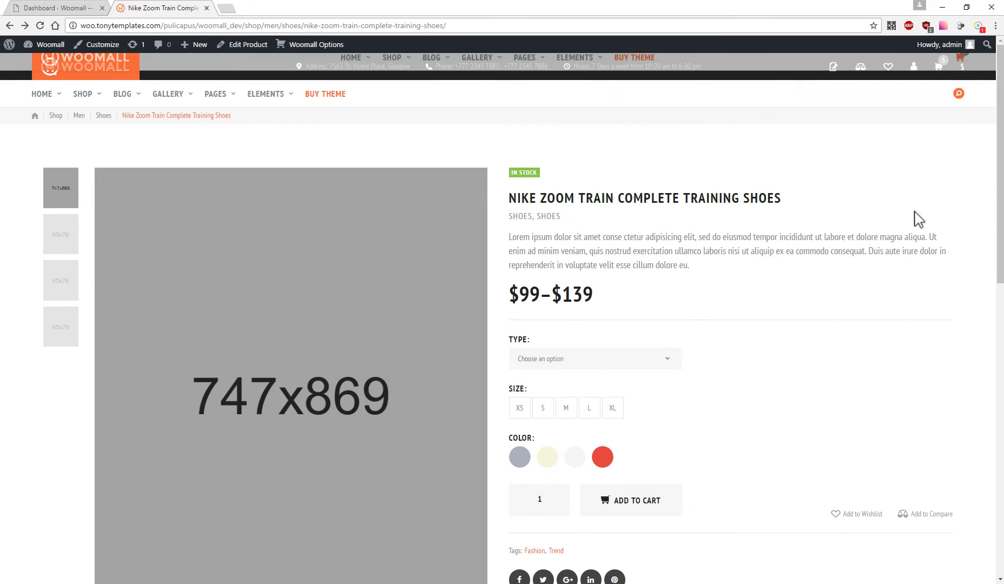
pyautogui.moveTo(86, 106)
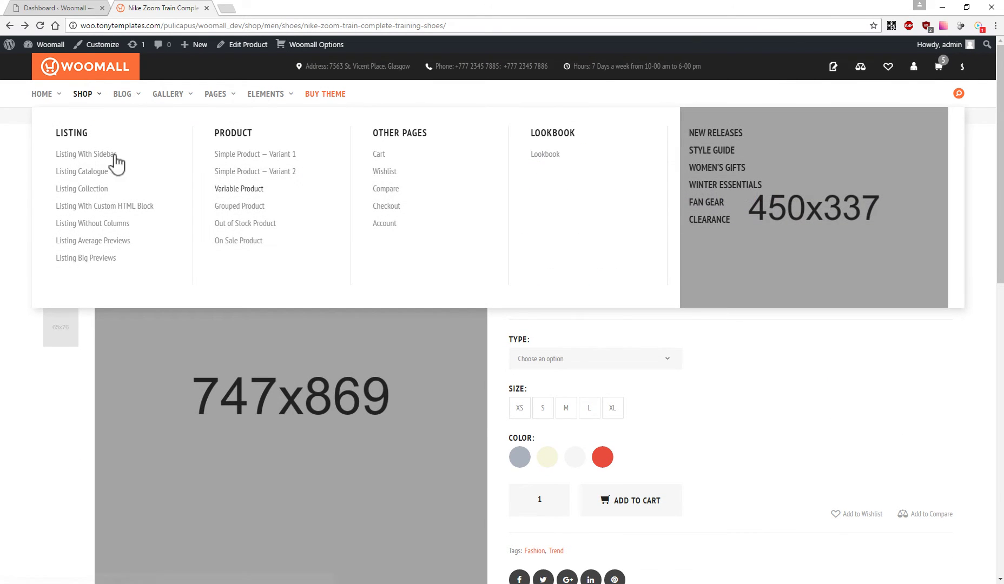
pyautogui.click(542, 157)
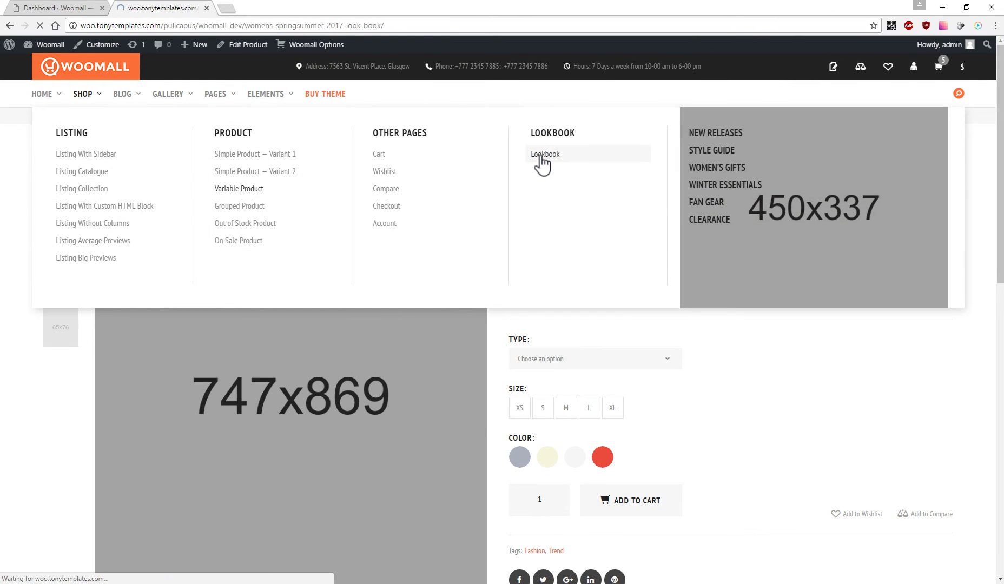
pyautogui.scroll(-2, 556, 158)
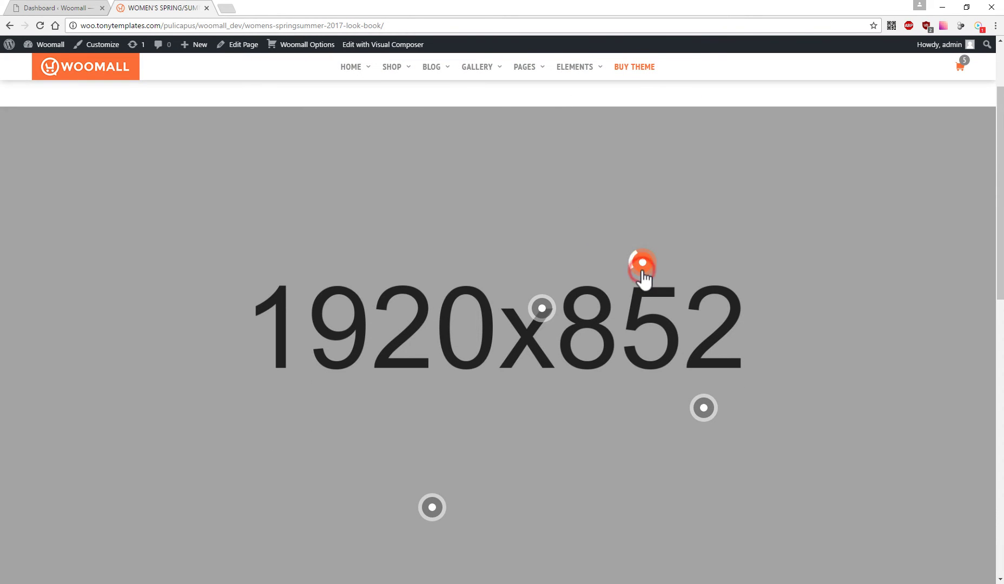
pyautogui.moveTo(644, 279)
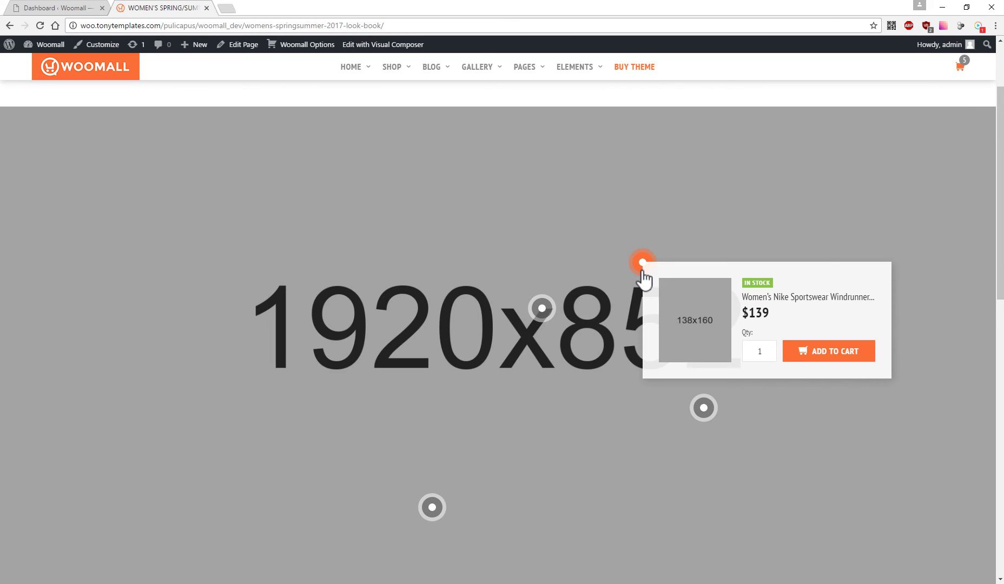
# In the WordPress admin, open Lookbook 1 for editing and bring up its Lookbook Slider with the hotspots
pyautogui.click(83, 8)
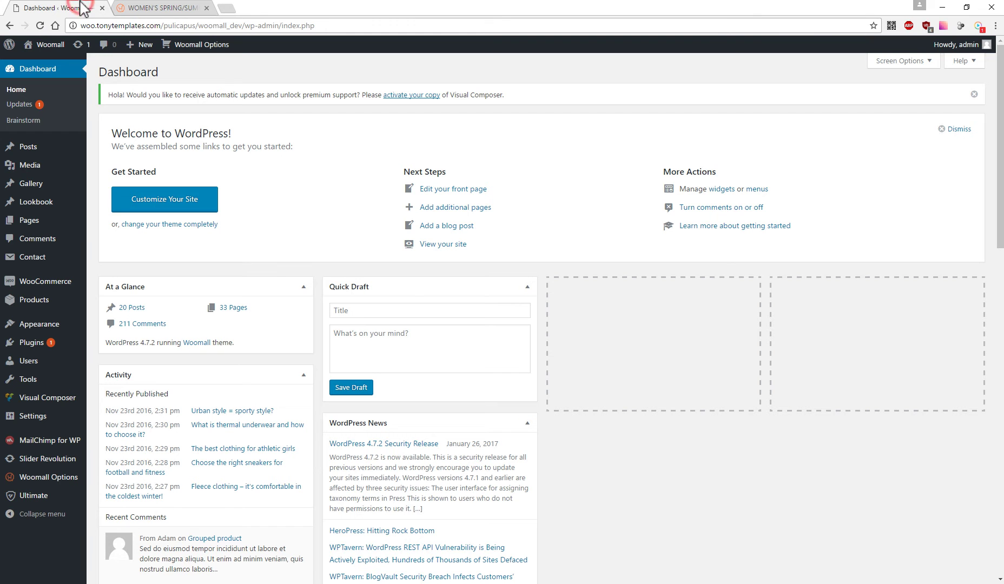
pyautogui.moveTo(38, 209)
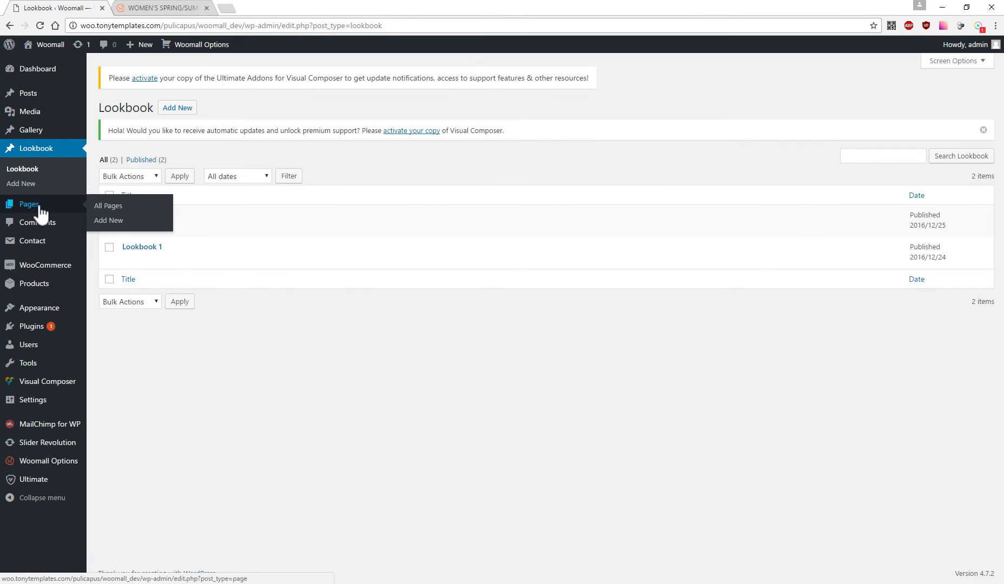
pyautogui.click(135, 247)
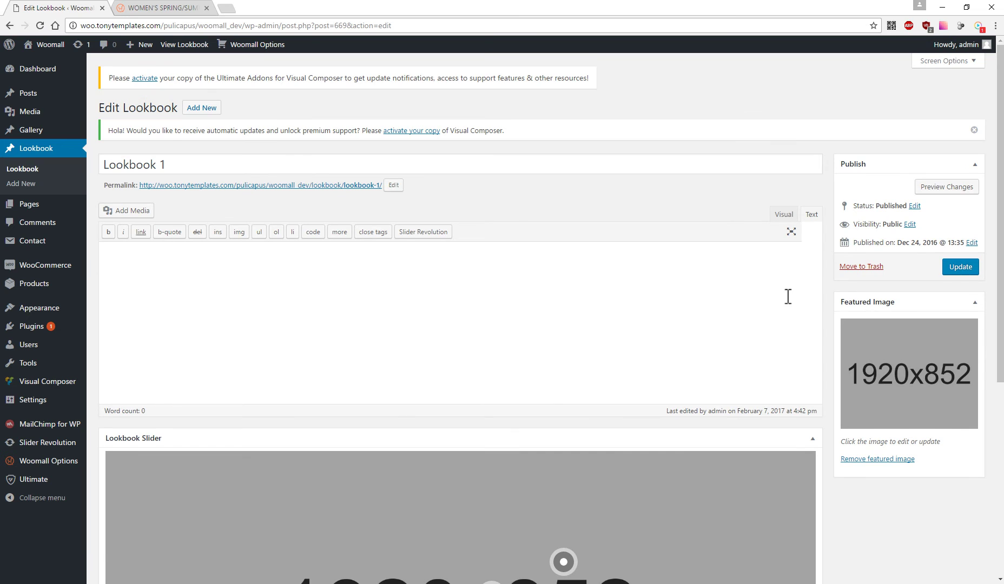
pyautogui.scroll(-5, 788, 297)
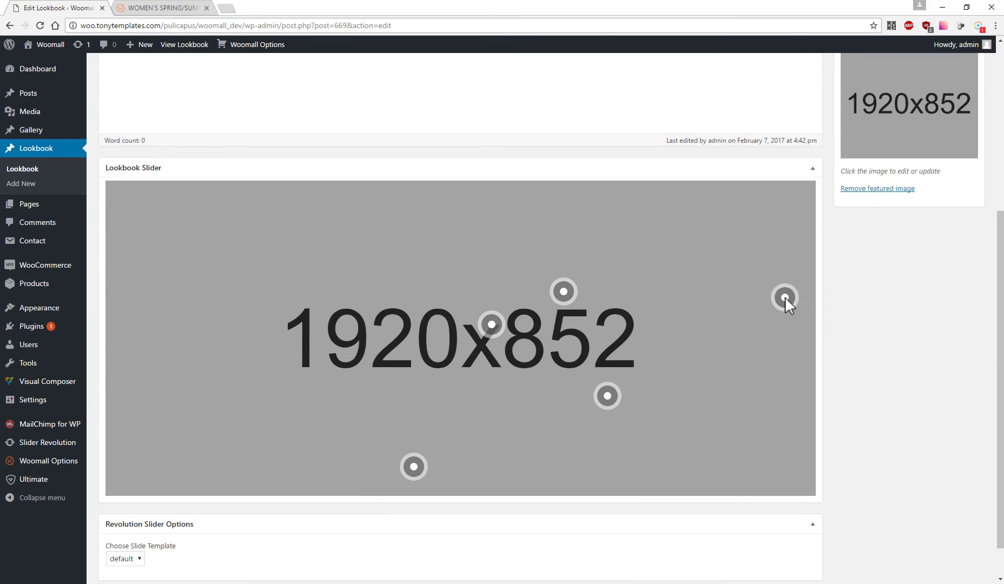
# Replace the featured image of Lookbook 1 by uploading lookbook-2.jpg from the computer and setting it as the featured image
pyautogui.click(917, 137)
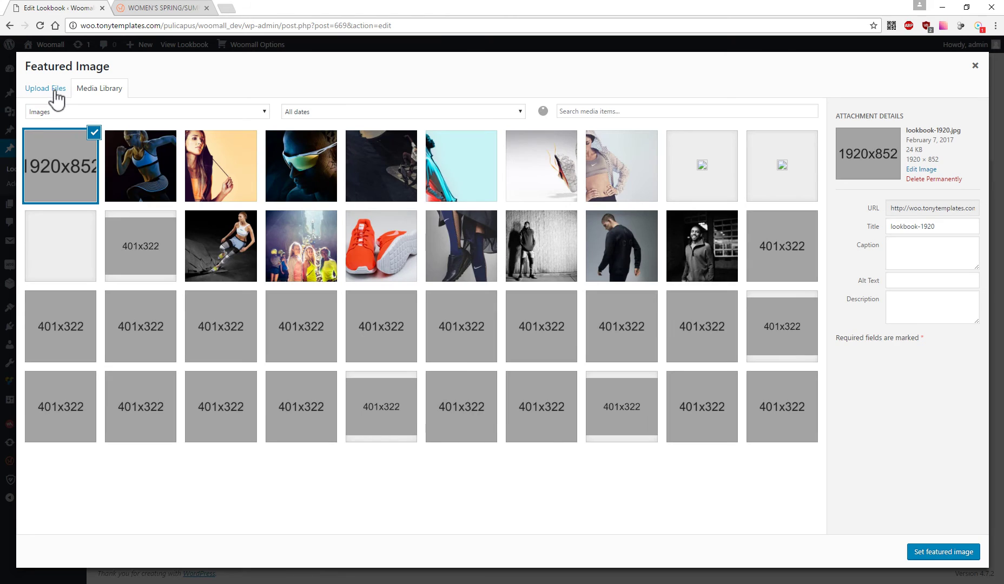
pyautogui.click(53, 88)
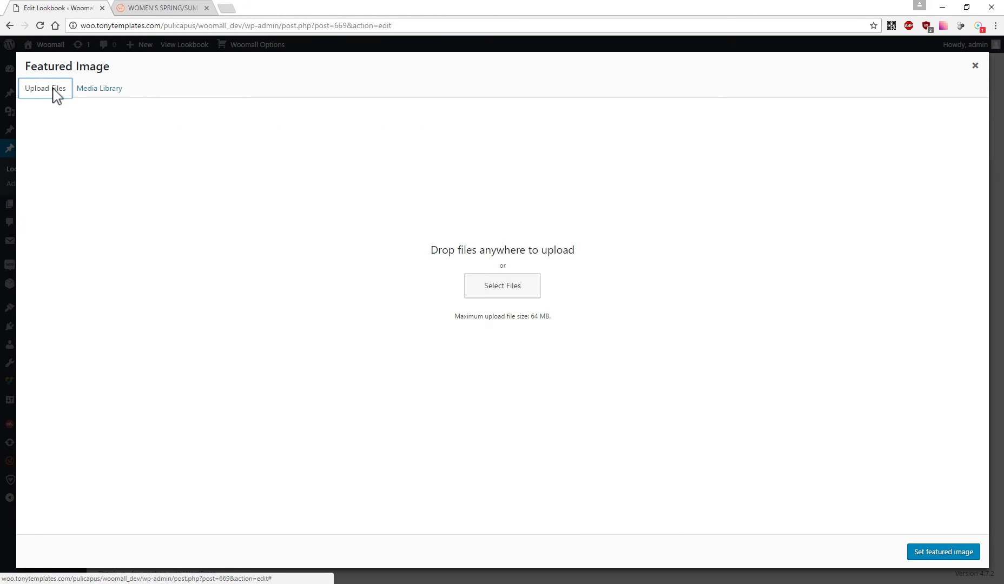
pyautogui.click(498, 285)
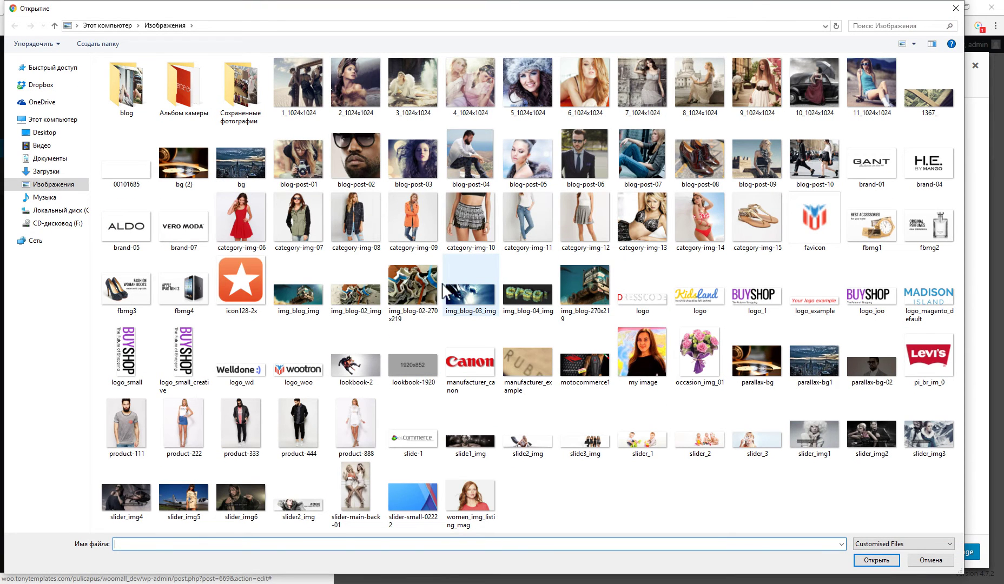
pyautogui.doubleClick(361, 368)
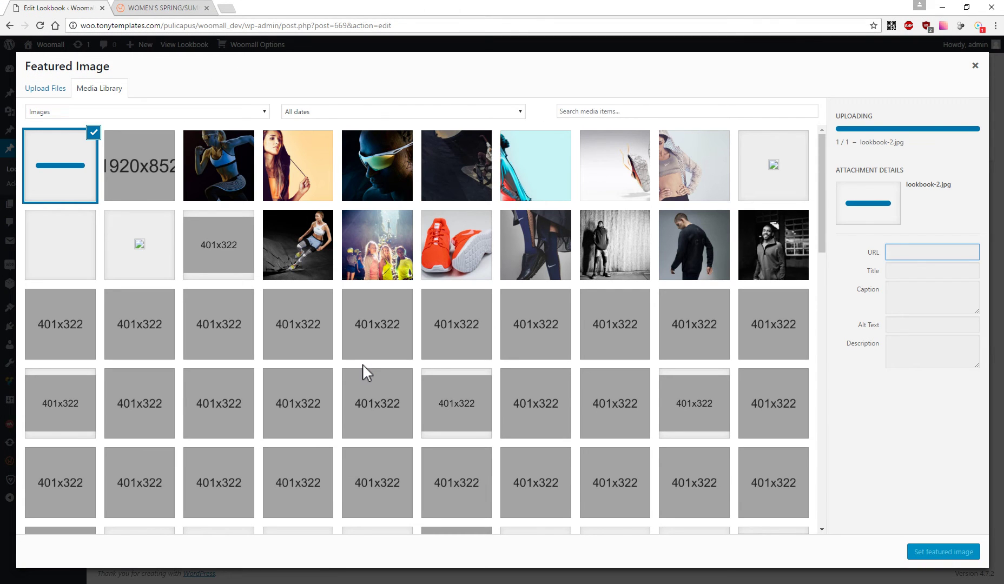
pyautogui.click(933, 552)
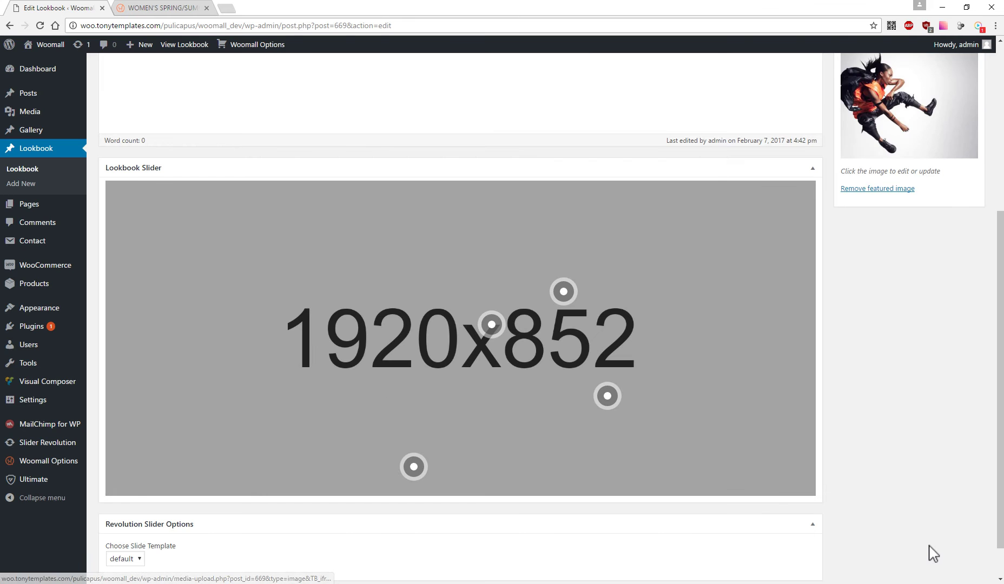
pyautogui.scroll(5, 926, 532)
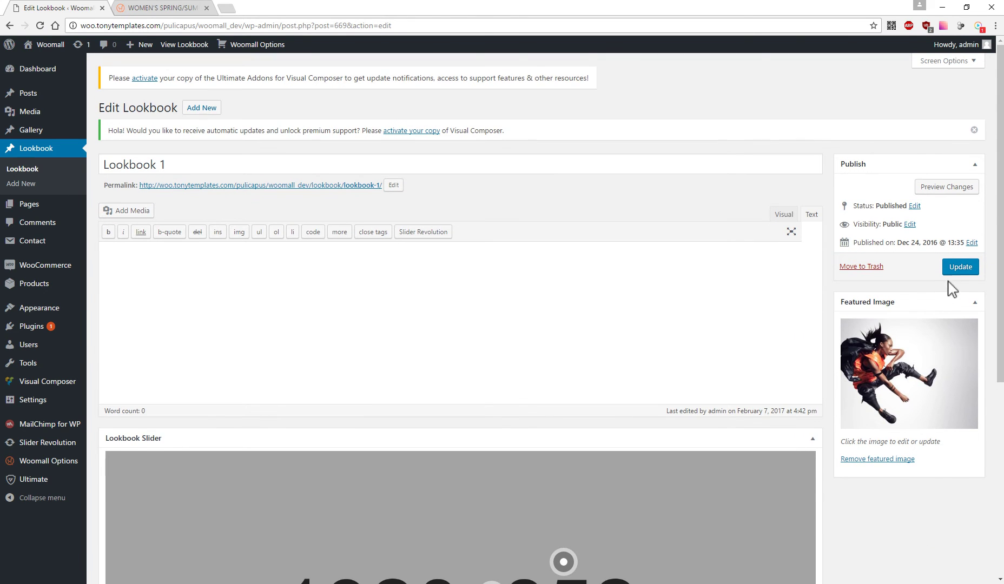
# Update Lookbook 1 with its new featured image and bring up the hotspots in its Lookbook Slider
pyautogui.click(959, 269)
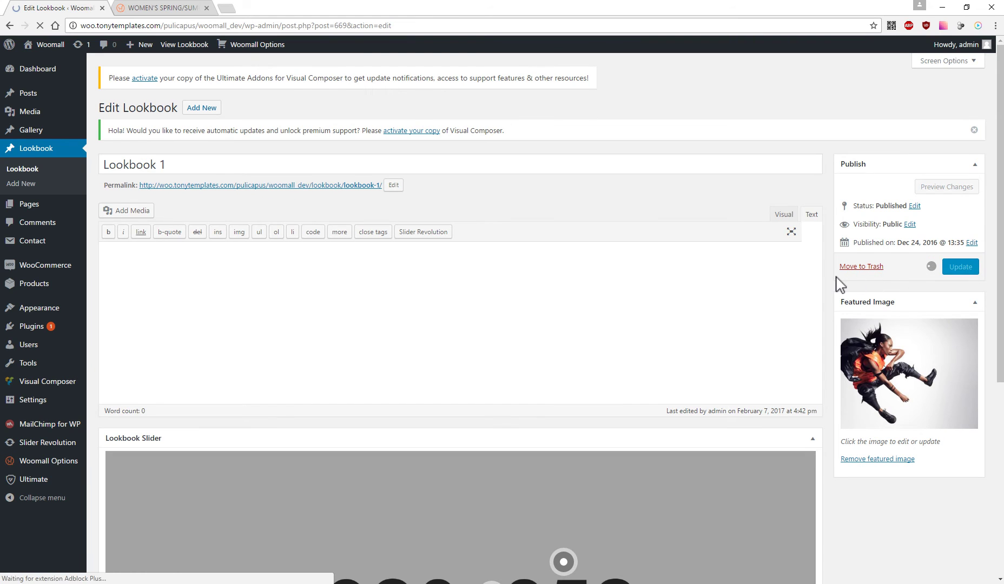
pyautogui.scroll(-1, 836, 283)
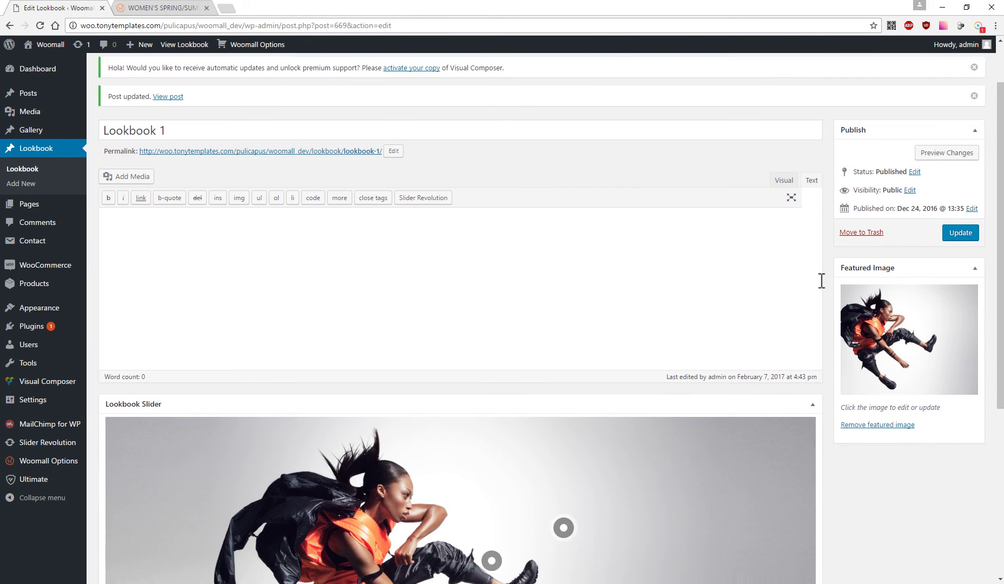
pyautogui.scroll(-5, 821, 281)
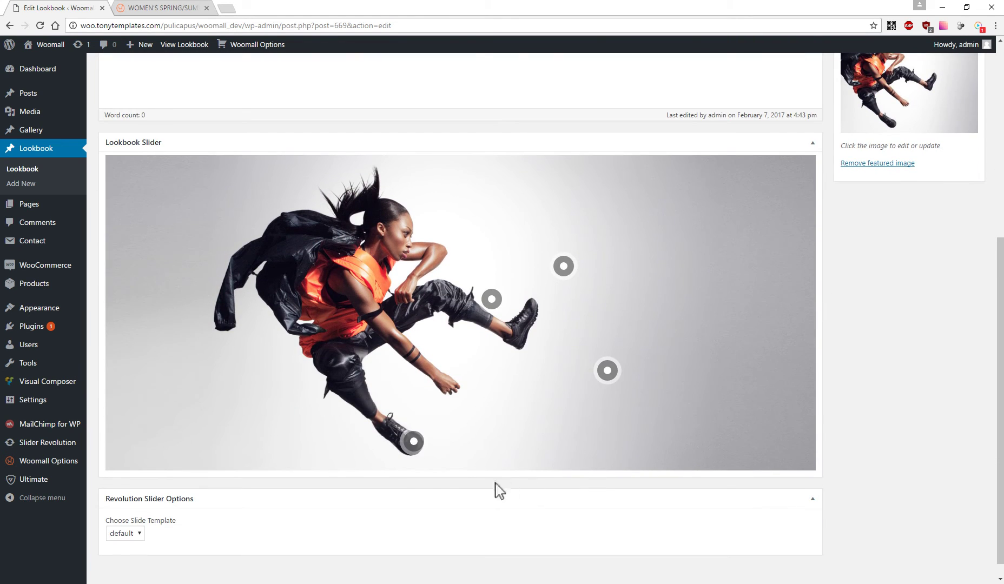
# Move the Woven Shorts hotspot onto the knee of the model's lower leg and the Juicy Excel Mesh Tank hotspot onto her black jacket
pyautogui.click(607, 371)
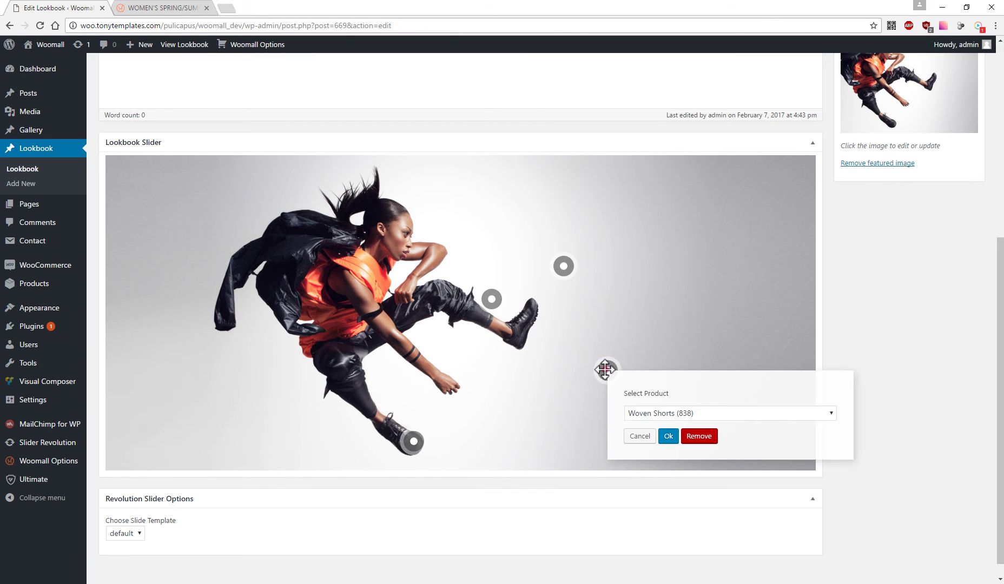
pyautogui.moveTo(607, 371); pyautogui.dragTo(342, 364)
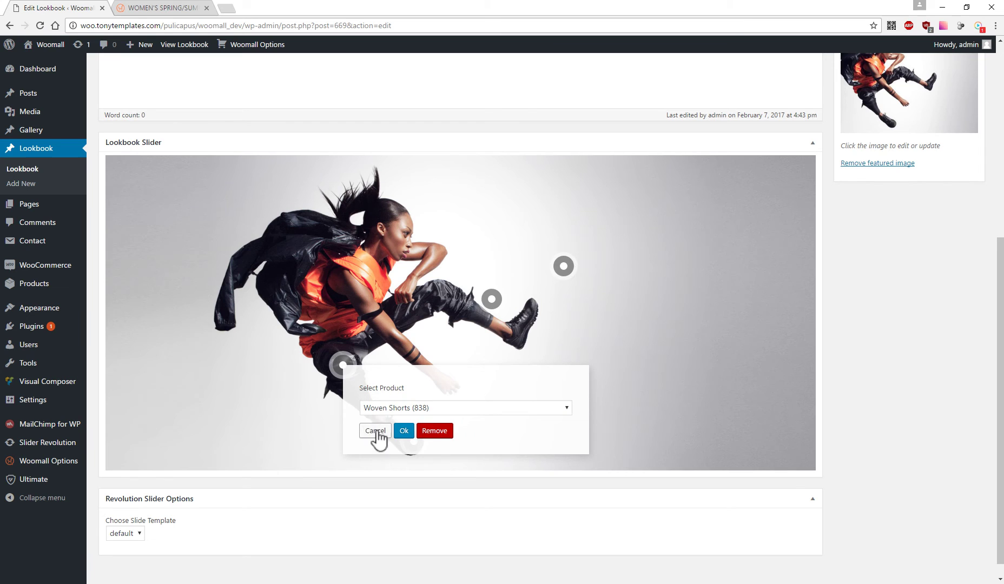
pyautogui.click(404, 431)
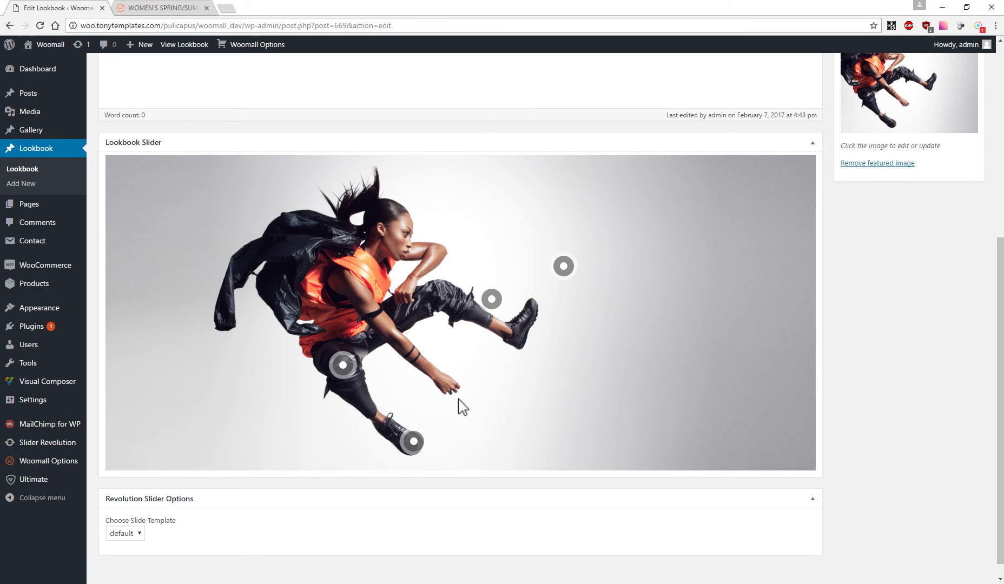
pyautogui.click(490, 299)
pyautogui.moveTo(485, 300); pyautogui.dragTo(280, 293)
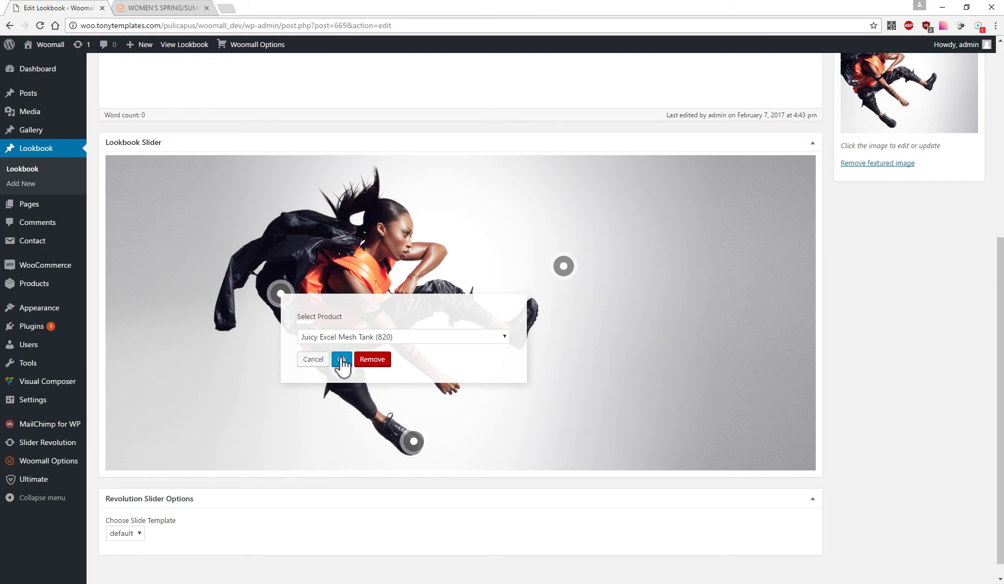
pyautogui.click(342, 360)
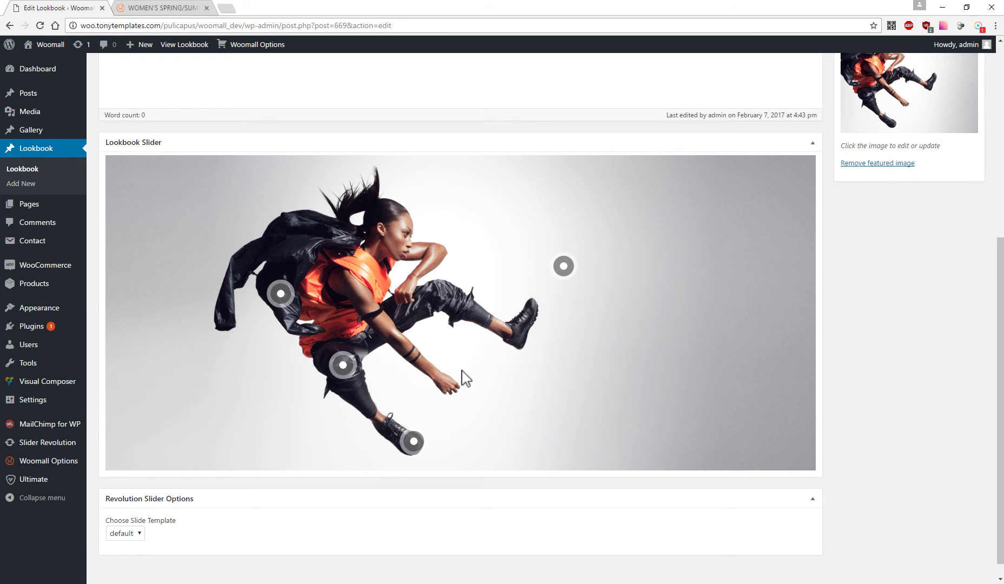
# Move the Women's Nike Sportswear Windrunner Jacket hotspot onto the model's orange vest and assign the product Climalite Cap (910) to it
pyautogui.click(563, 266)
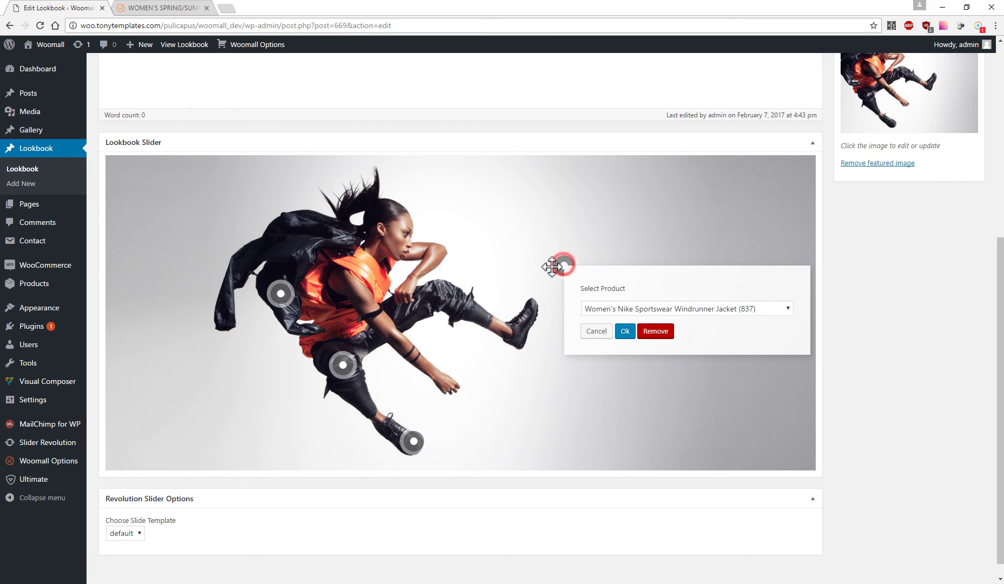
pyautogui.moveTo(552, 267); pyautogui.dragTo(368, 270)
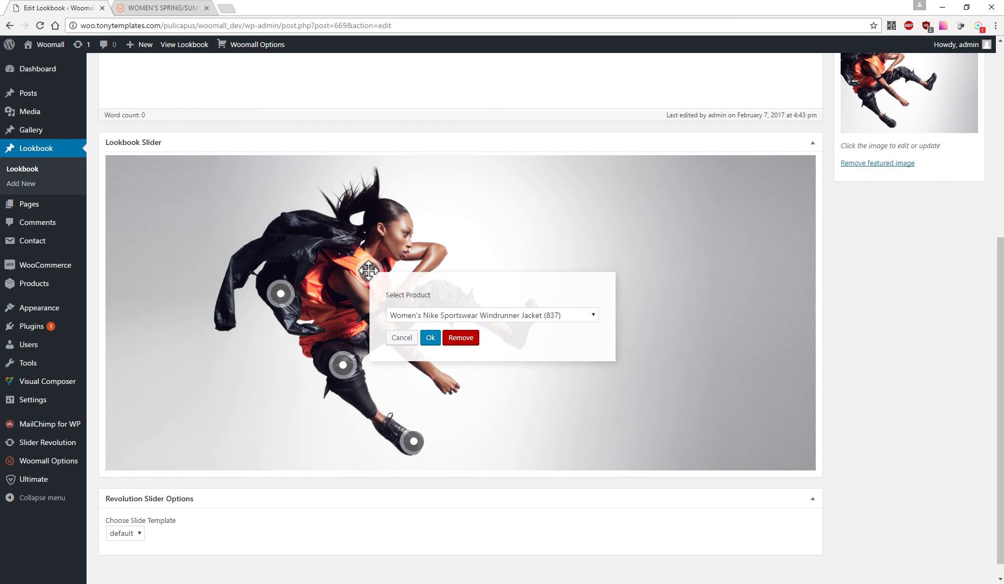
pyautogui.click(592, 316)
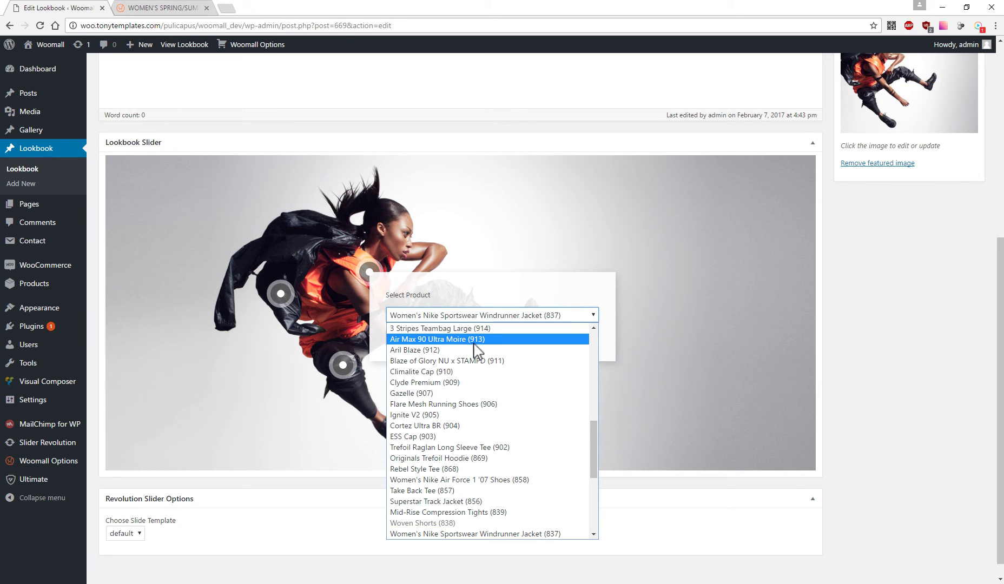
pyautogui.click(449, 372)
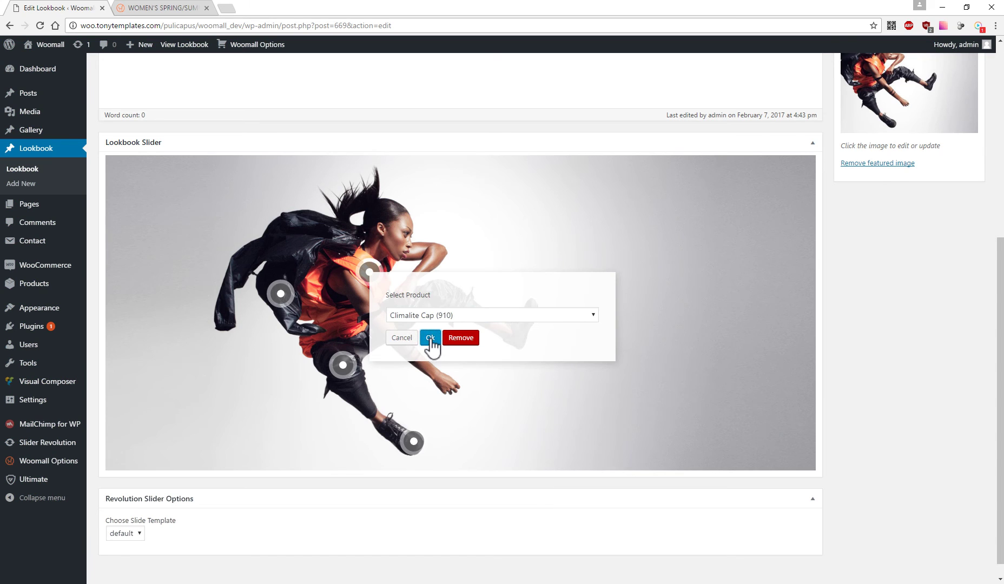
pyautogui.click(431, 337)
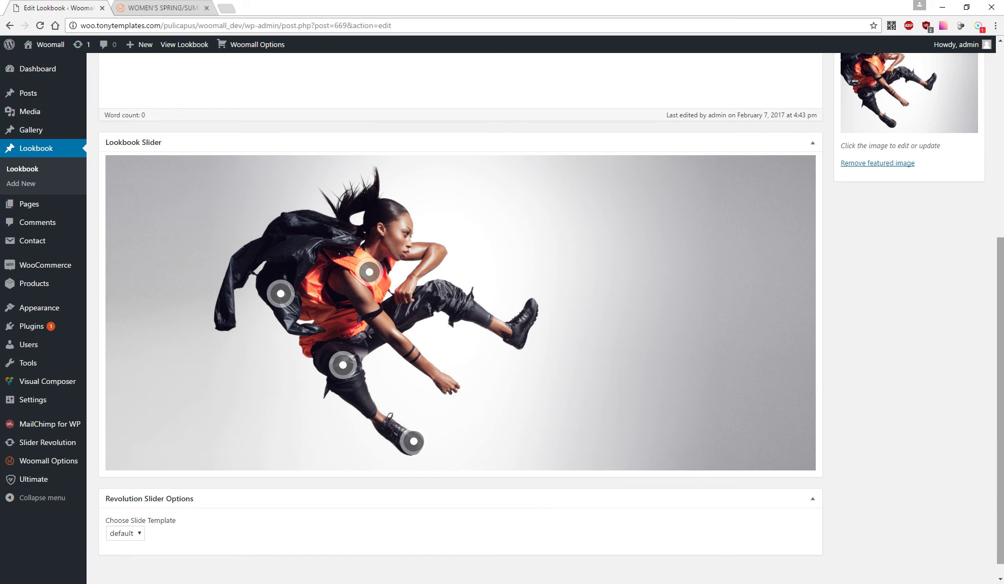
# Update Lookbook 1 with the rearranged hotspots and reload the Lookbook page on the site
pyautogui.moveTo(1000, 427); pyautogui.dragTo(1001, 258)
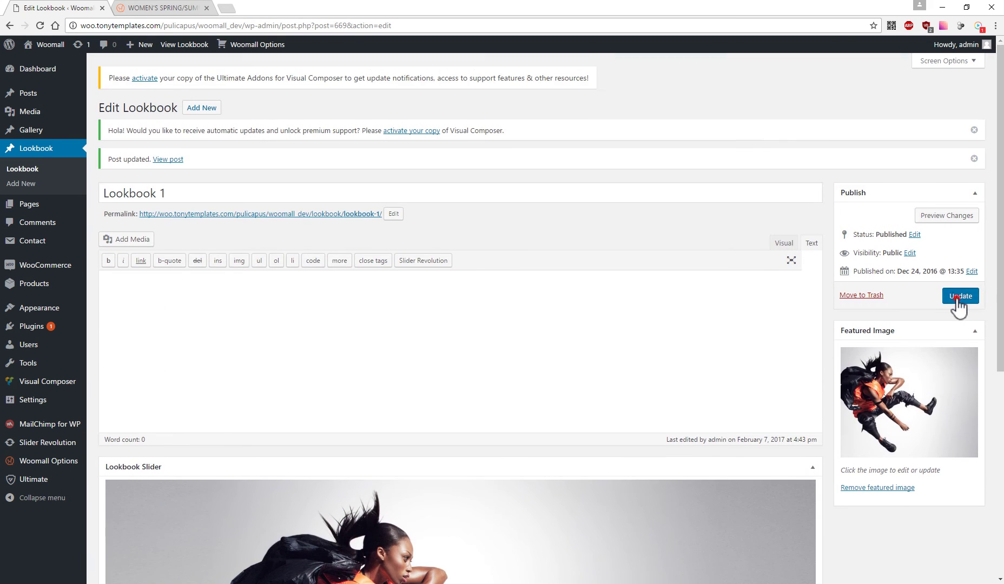
pyautogui.click(957, 302)
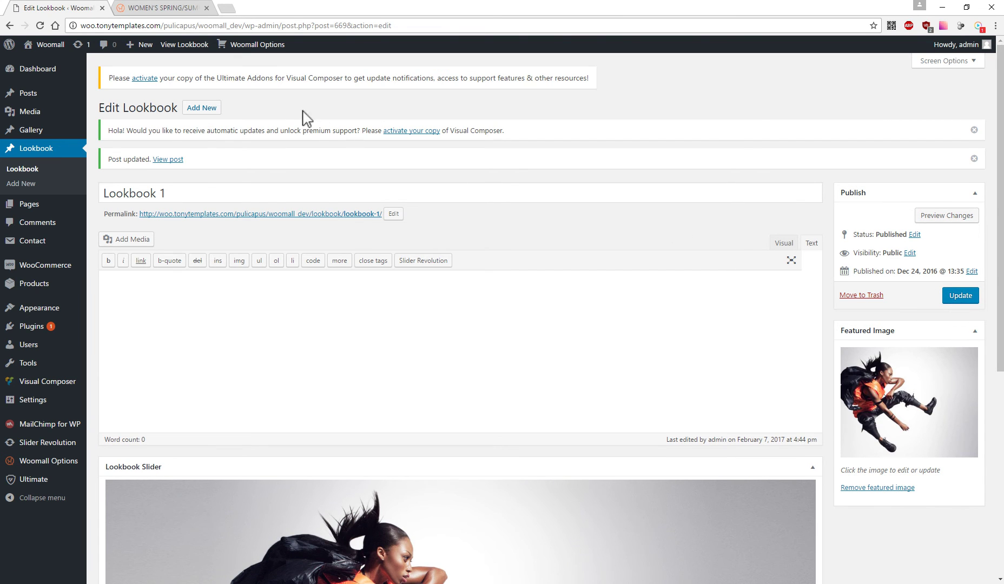
pyautogui.click(163, 8)
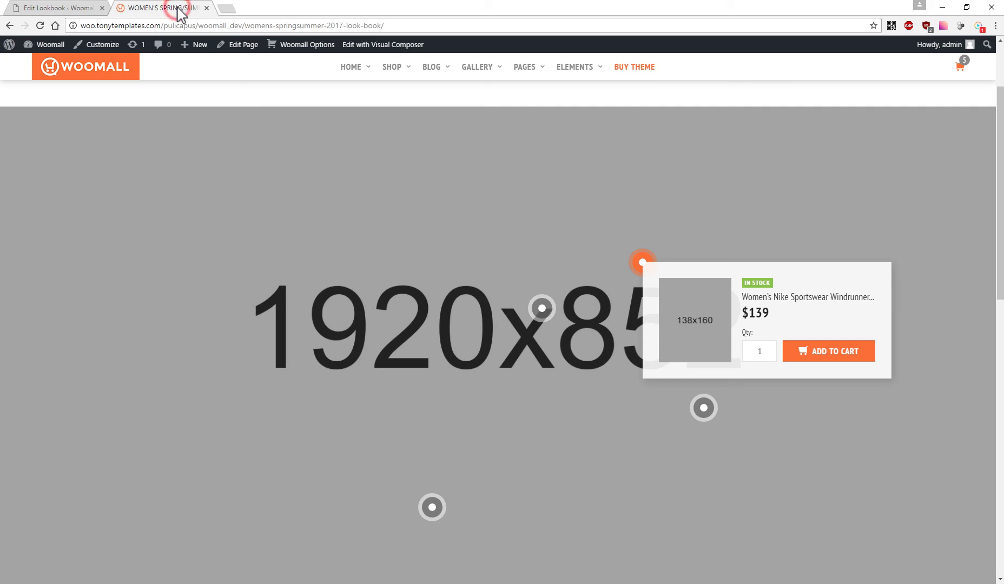
pyautogui.click(39, 25)
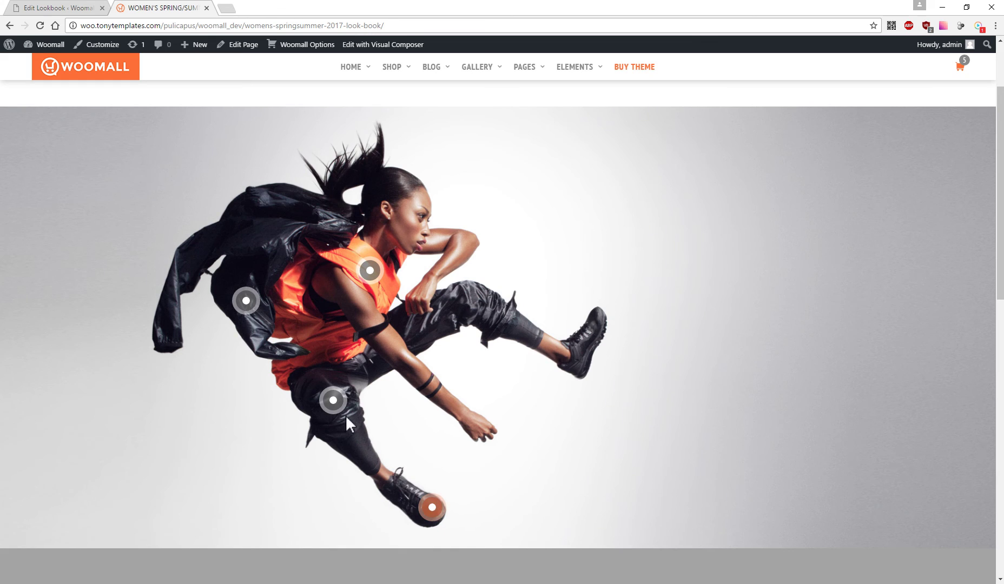
# Check the product cards of the hotspots on the model's orange vest, knee and black jacket
pyautogui.click(369, 269)
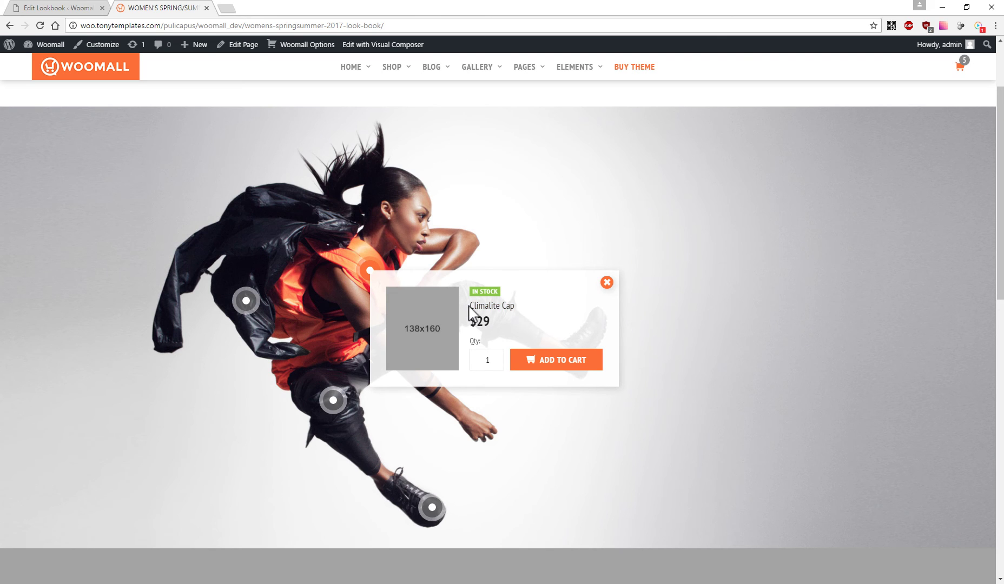
pyautogui.click(606, 282)
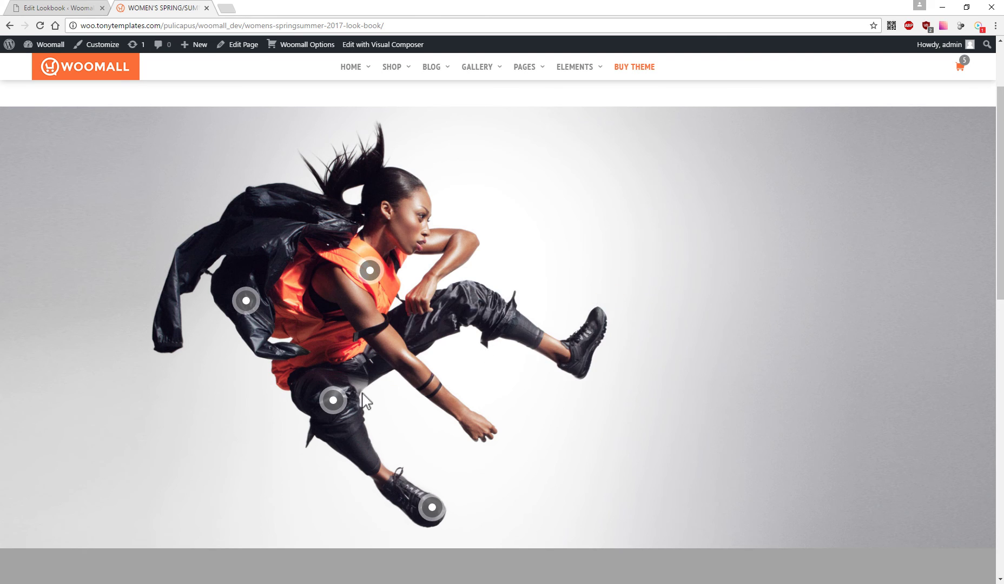
pyautogui.click(333, 401)
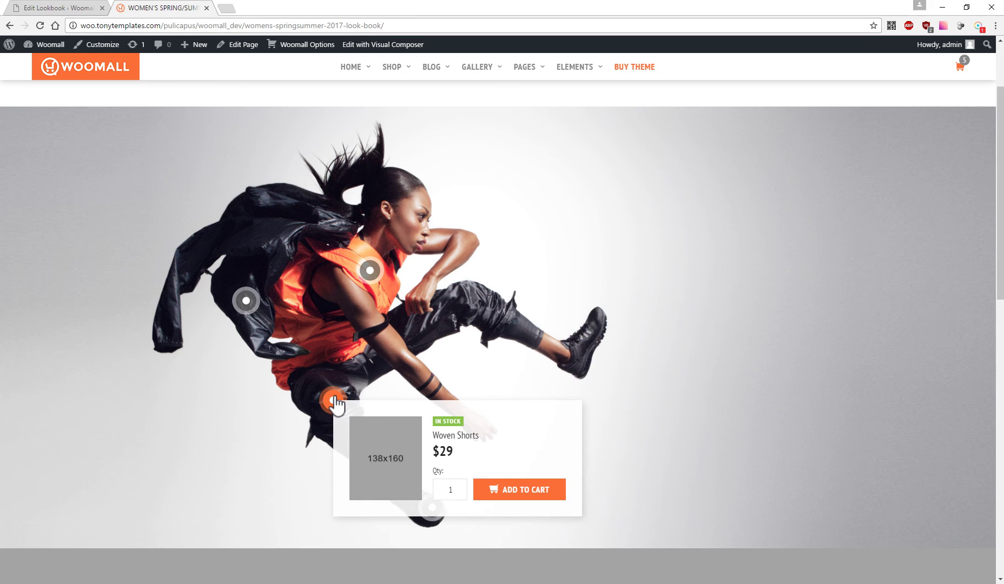
pyautogui.click(245, 300)
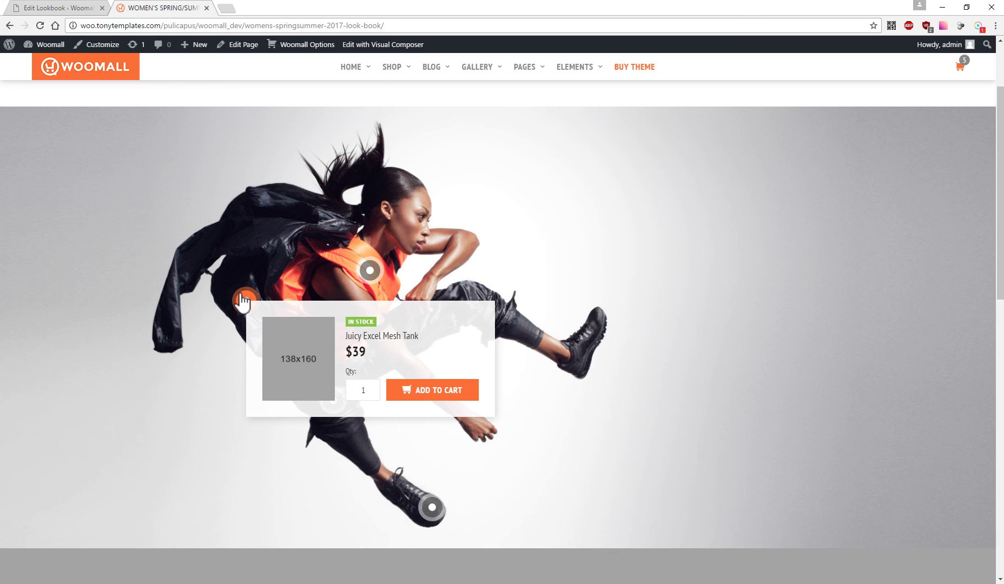
# Open the site's home page, then open the Header Settings of Woomall Options in the WordPress admin
pyautogui.click(102, 72)
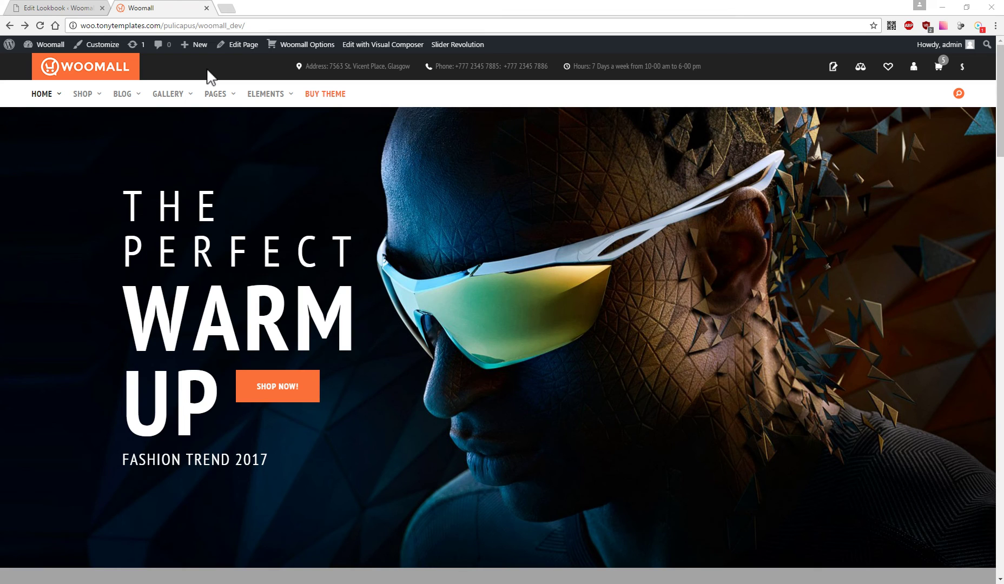
pyautogui.click(78, 8)
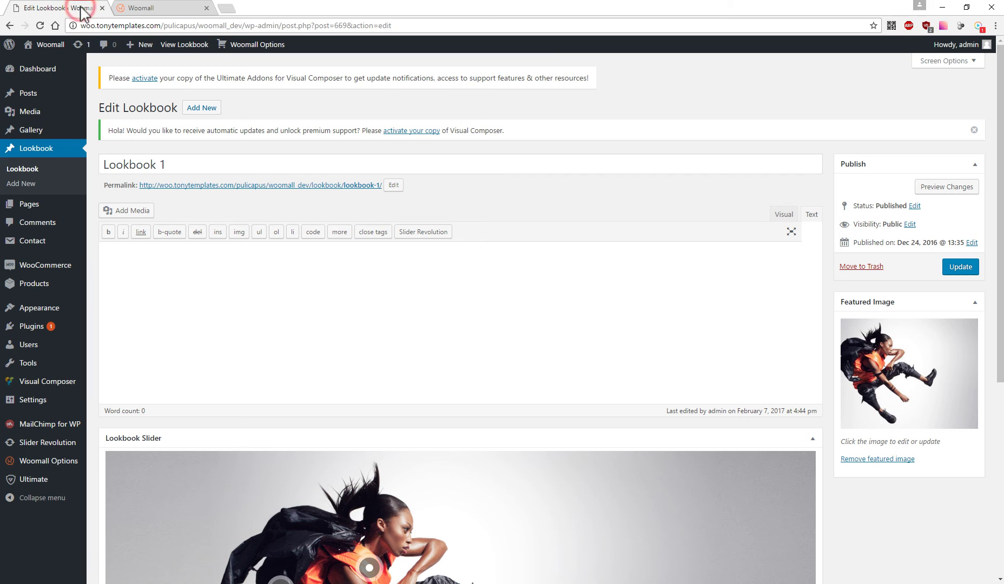
pyautogui.moveTo(48, 461)
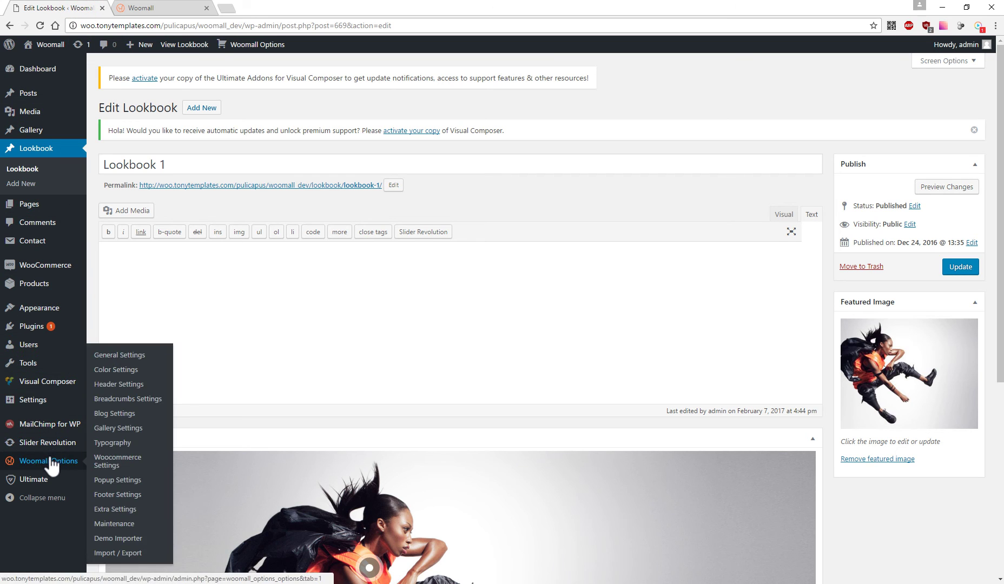
pyautogui.click(115, 385)
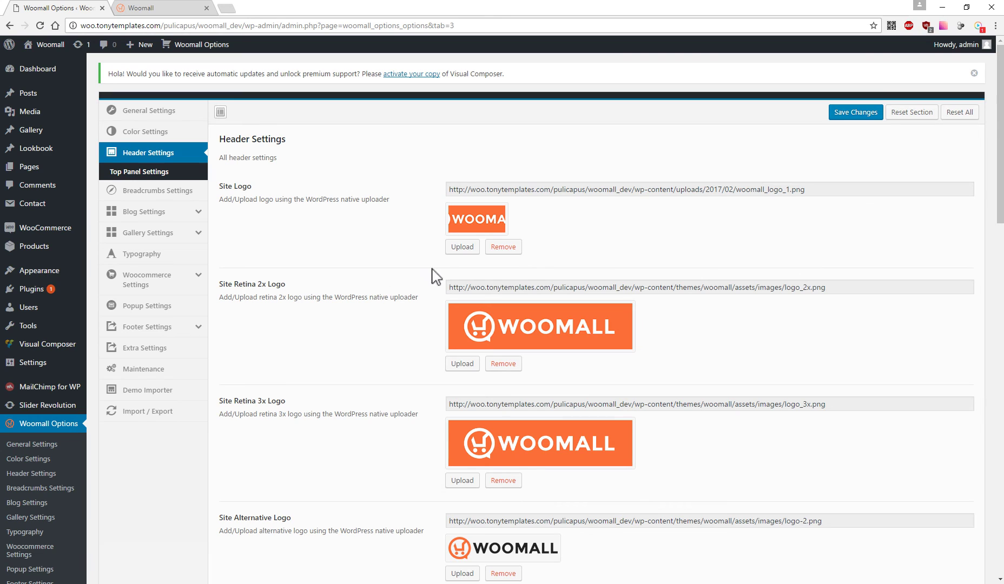
# Replace the Site Logo by uploading logo_example.png from the computer, selecting it, and saving the header settings
pyautogui.click(461, 247)
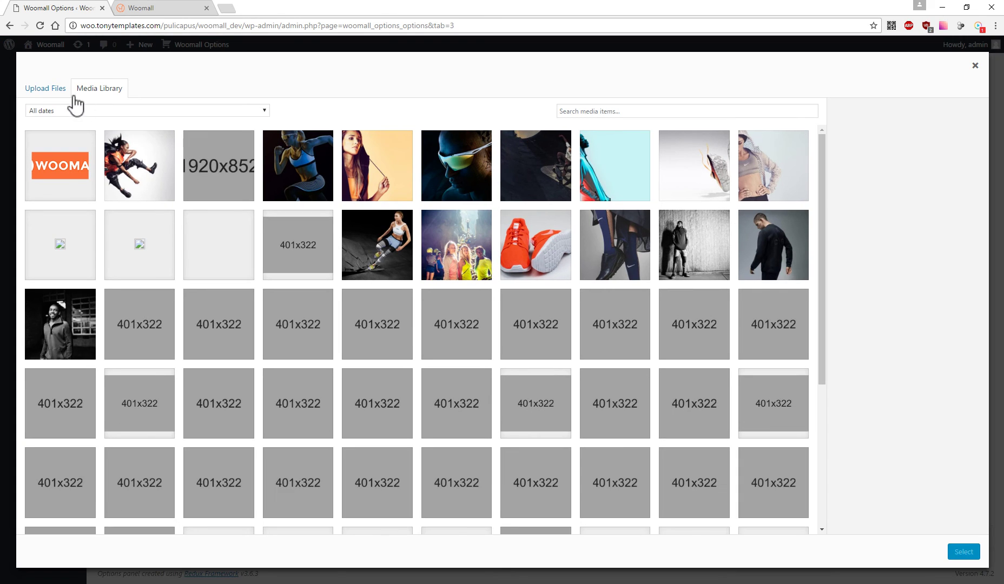
pyautogui.click(59, 91)
pyautogui.click(498, 288)
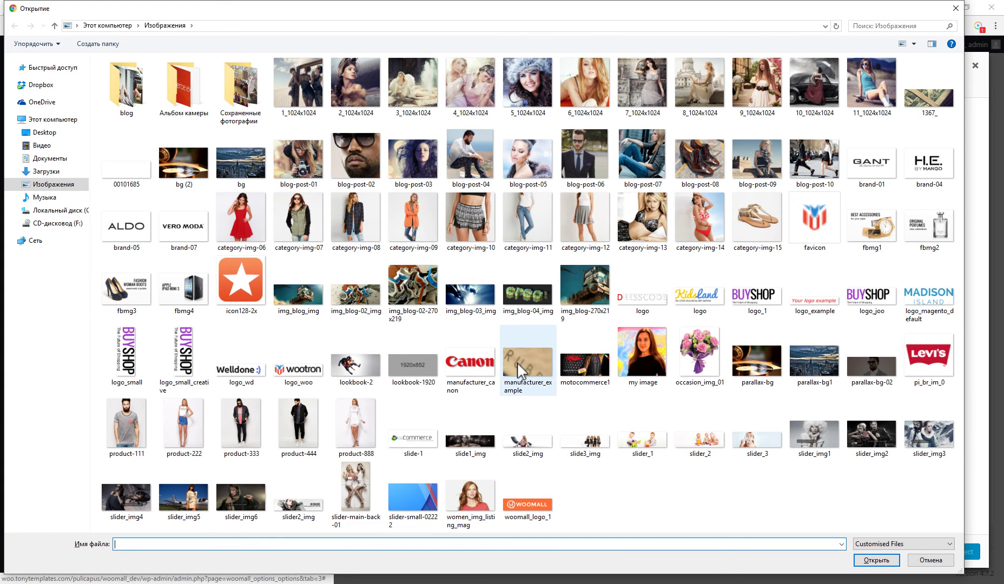
pyautogui.doubleClick(815, 308)
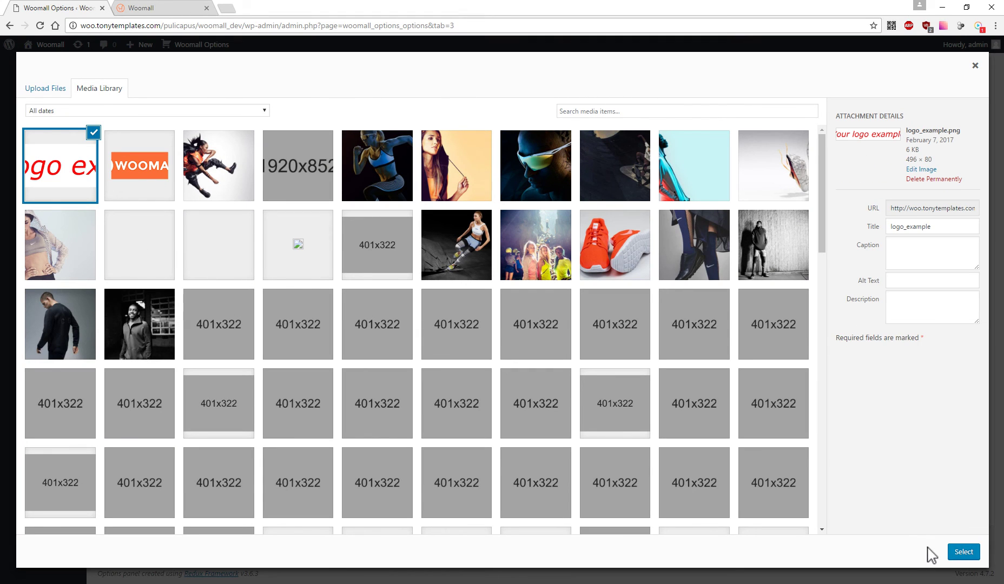
pyautogui.click(962, 552)
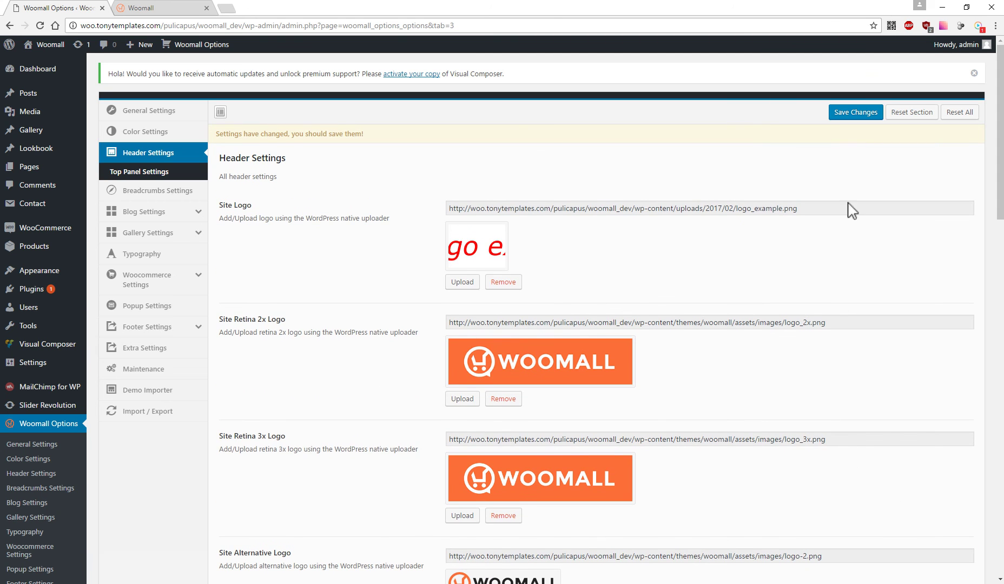
pyautogui.click(843, 116)
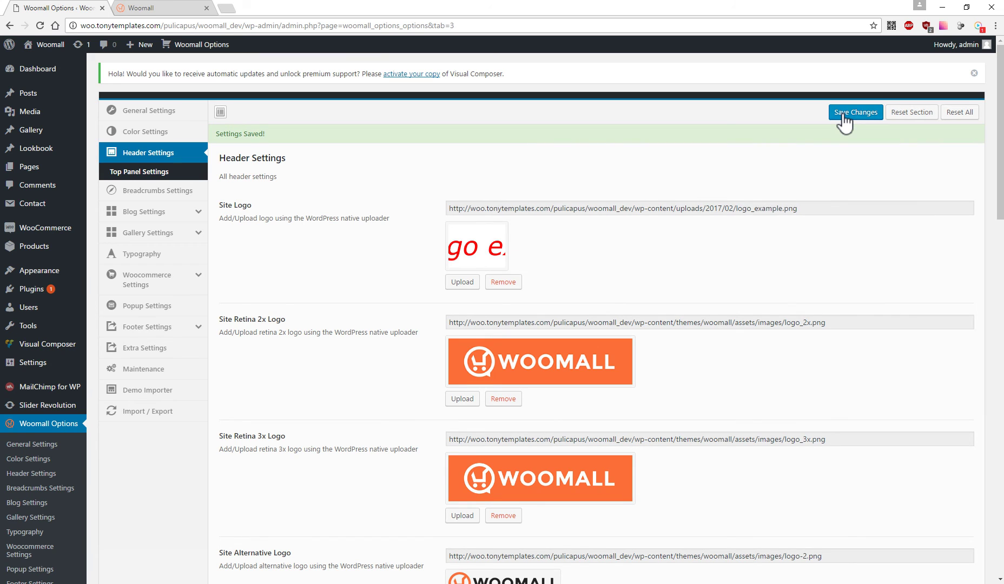
# Reload the site's home page, look over its logo and content sections, and return to the Woomall Options page
pyautogui.click(186, 9)
pyautogui.click(39, 25)
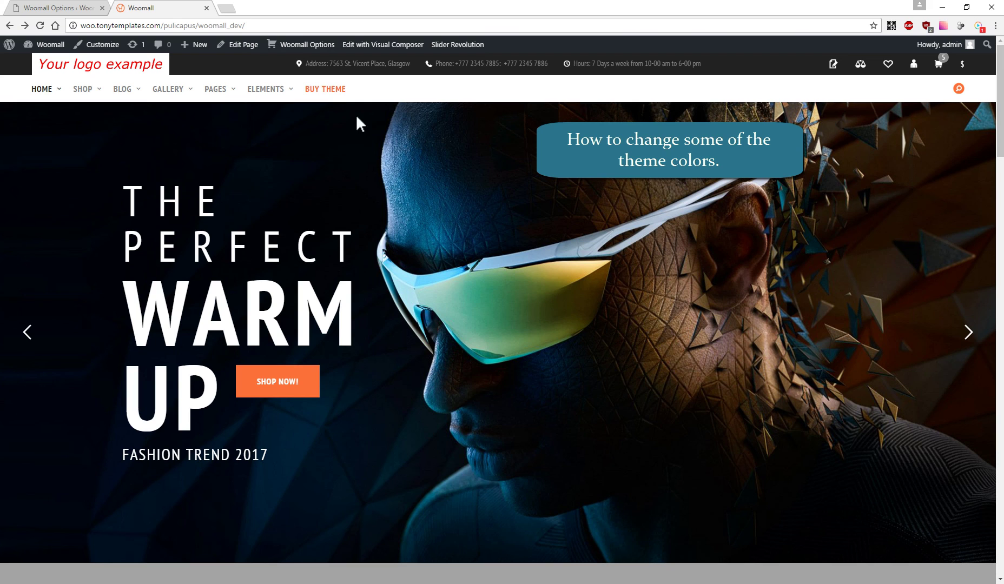
pyautogui.scroll(-2, 379, 173)
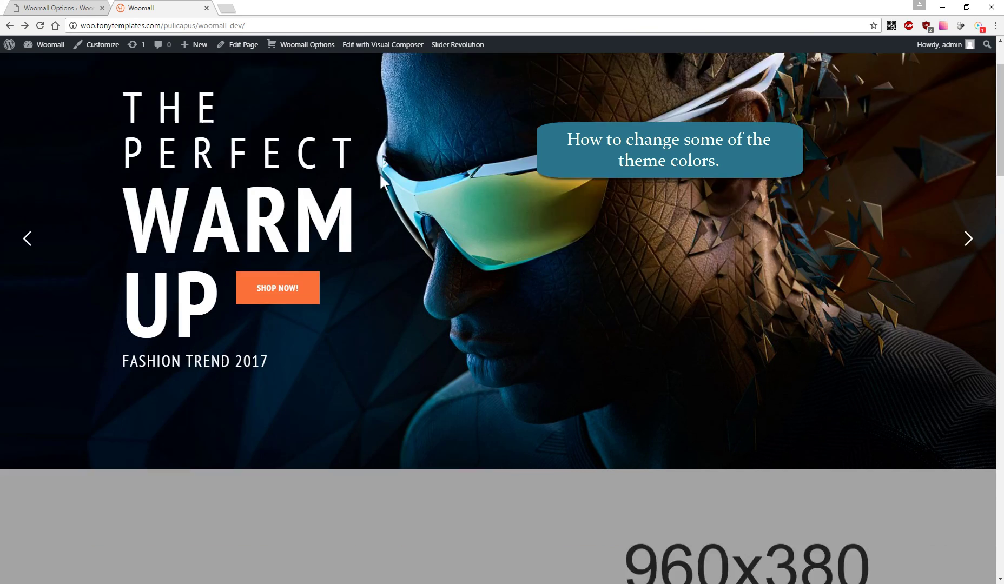
pyautogui.scroll(-15, 380, 177)
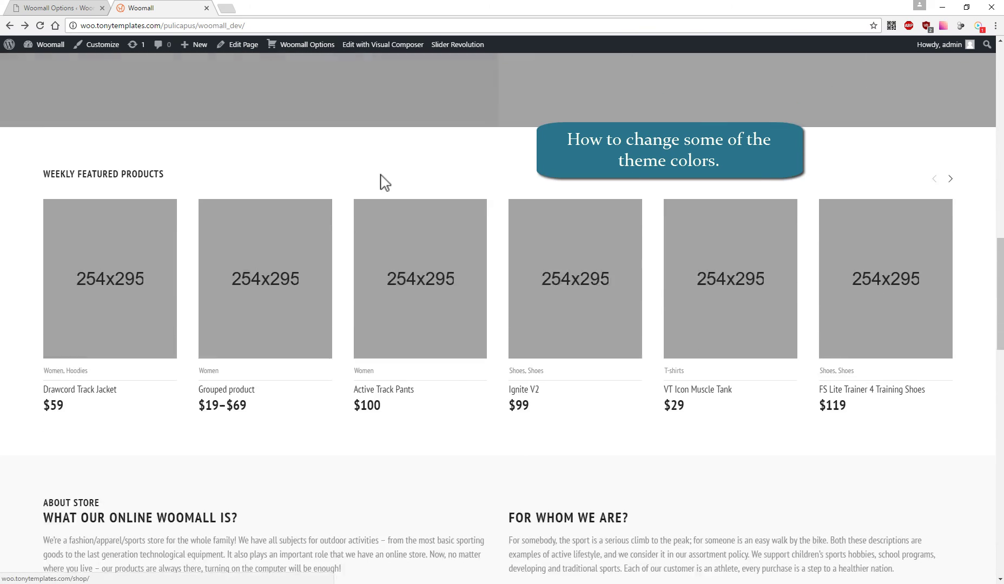
pyautogui.scroll(-3, 381, 183)
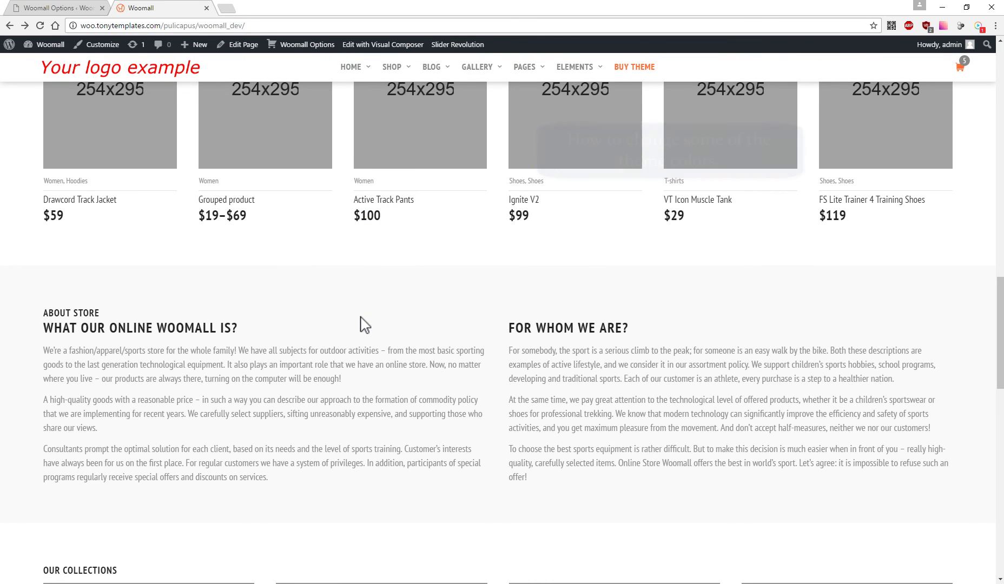
pyautogui.click(72, 8)
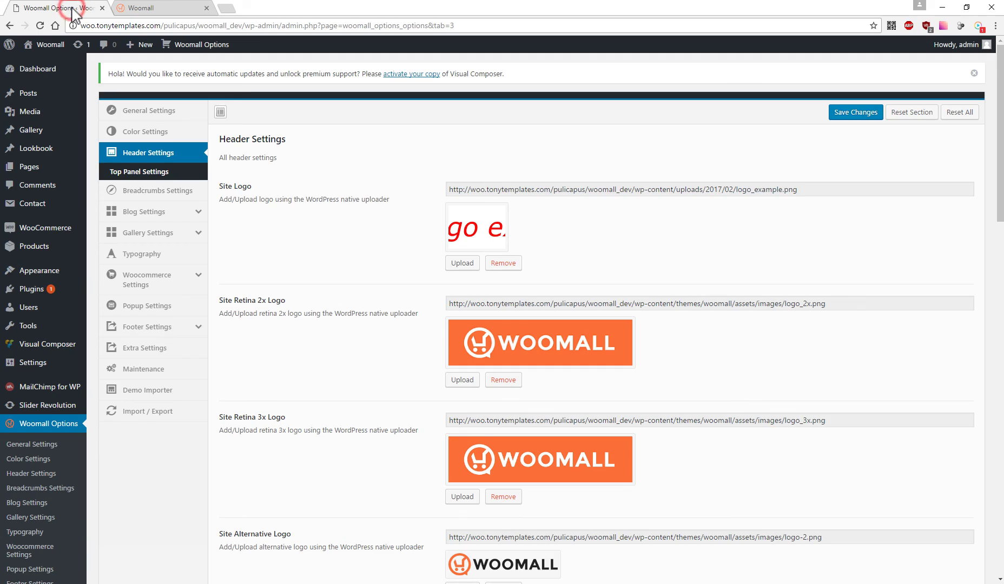
# Set Accent color (1) in the Color Settings to the green #2ed130 and save the changes
pyautogui.click(145, 133)
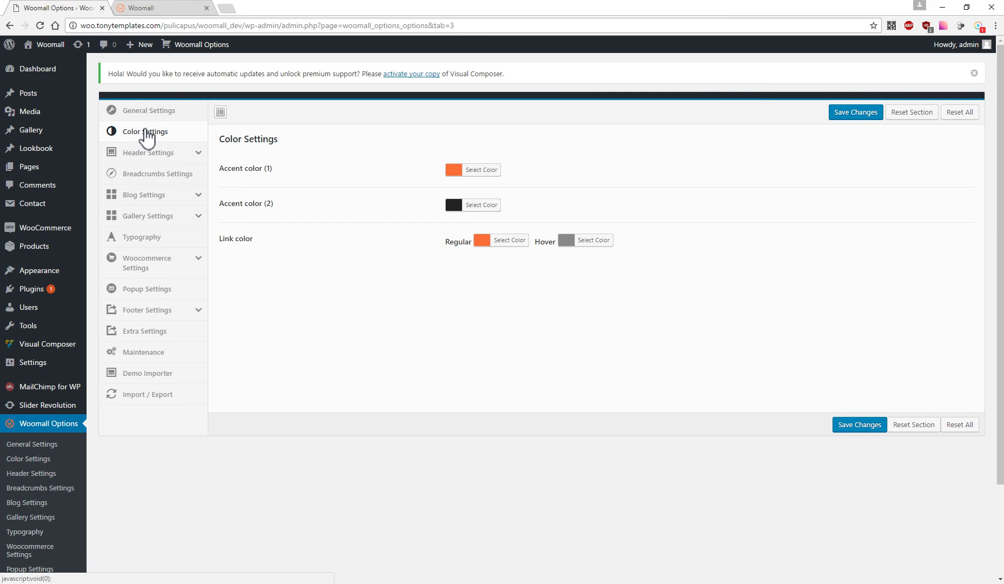
pyautogui.click(453, 172)
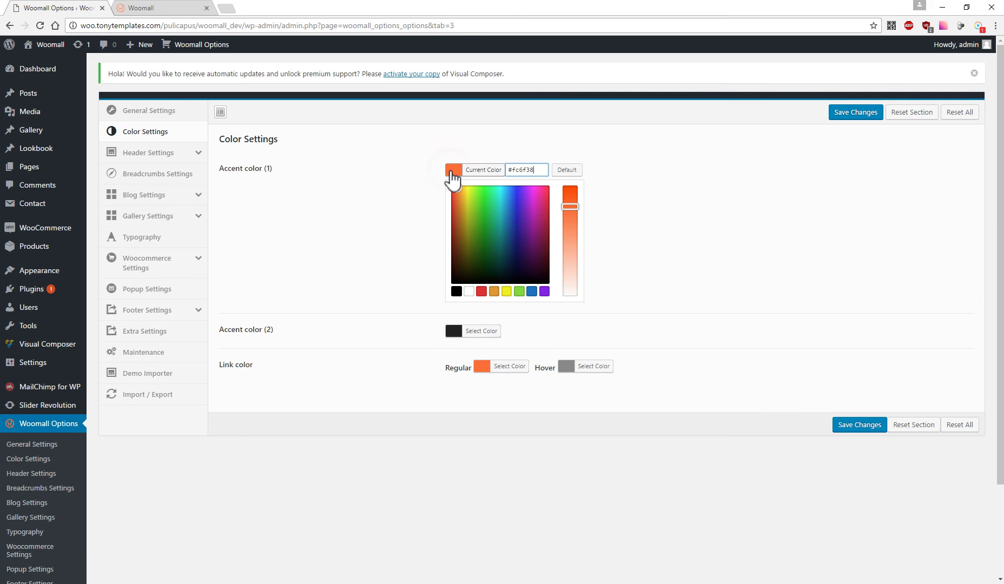
pyautogui.click(483, 204)
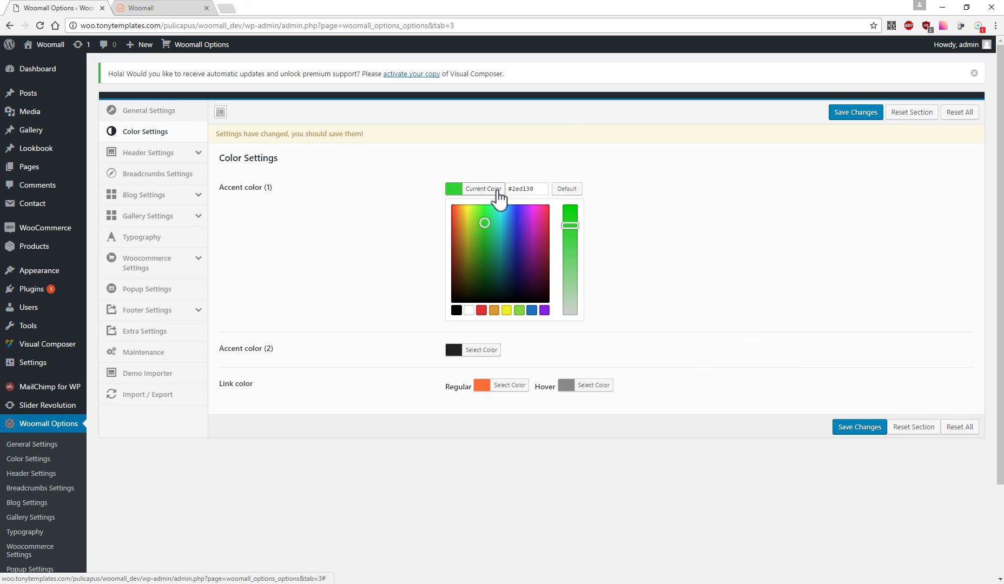
pyautogui.click(855, 115)
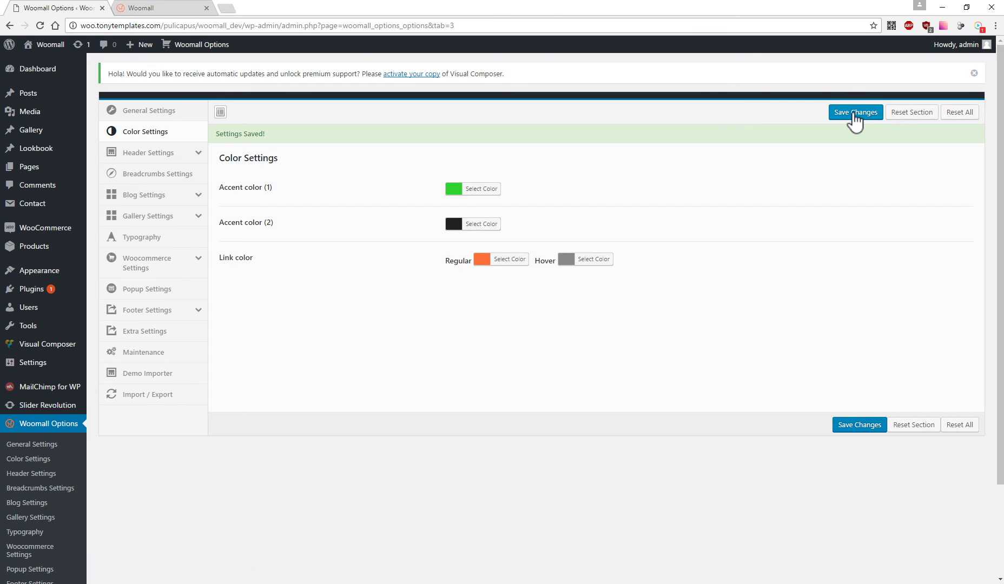
# Reload the site's home page and check the accent color on its navigation, cart icon and product cards
pyautogui.click(172, 10)
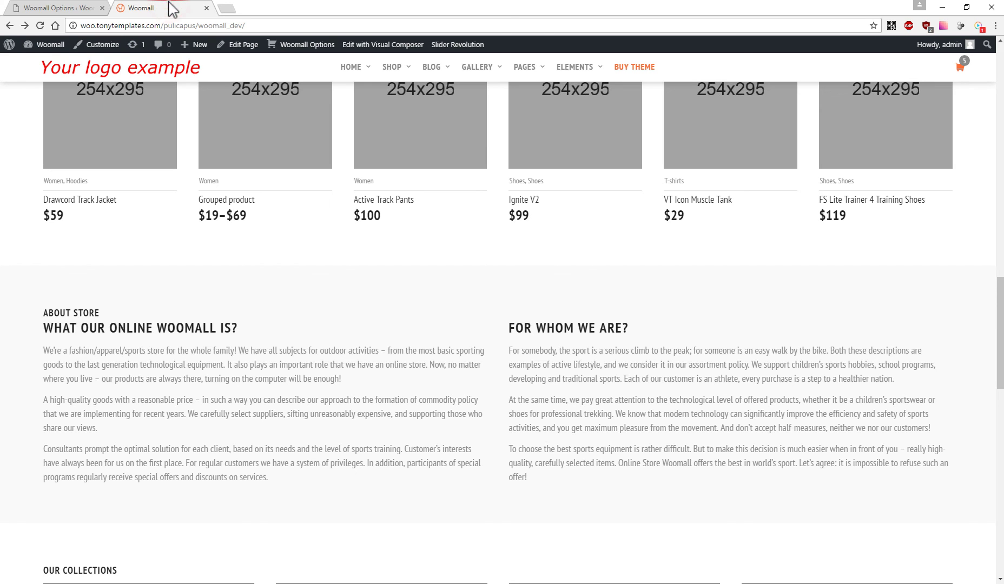
pyautogui.click(41, 25)
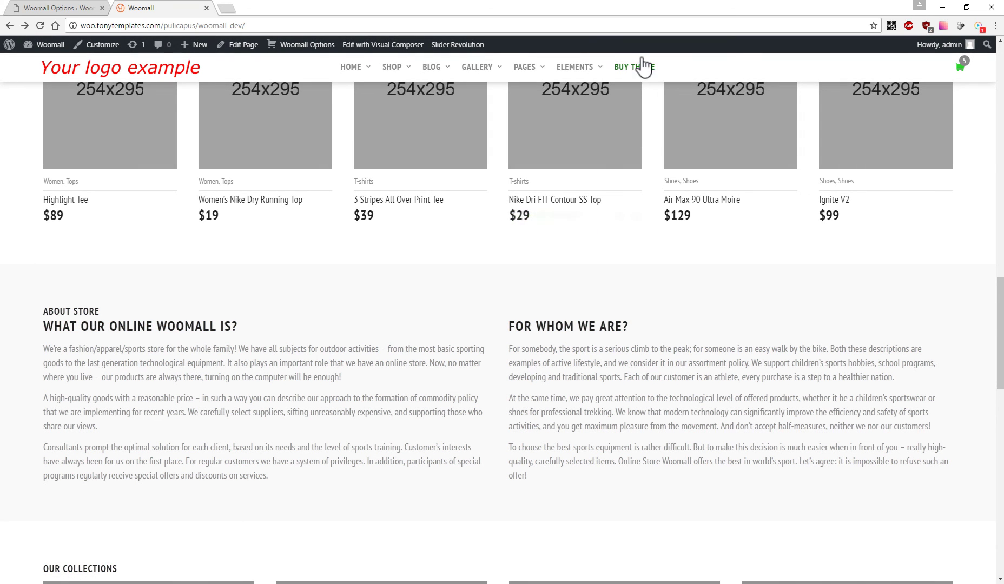
pyautogui.moveTo(618, 148)
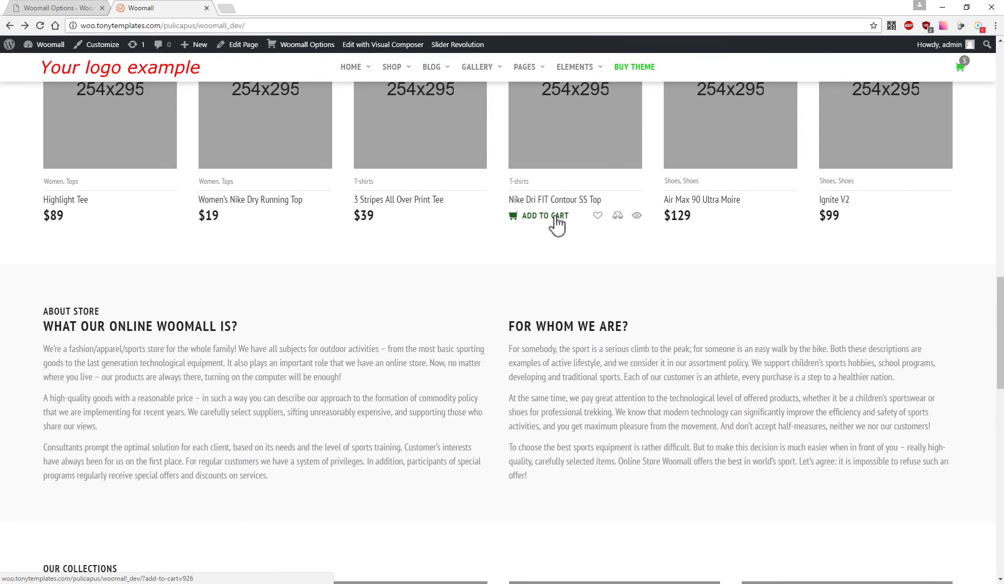